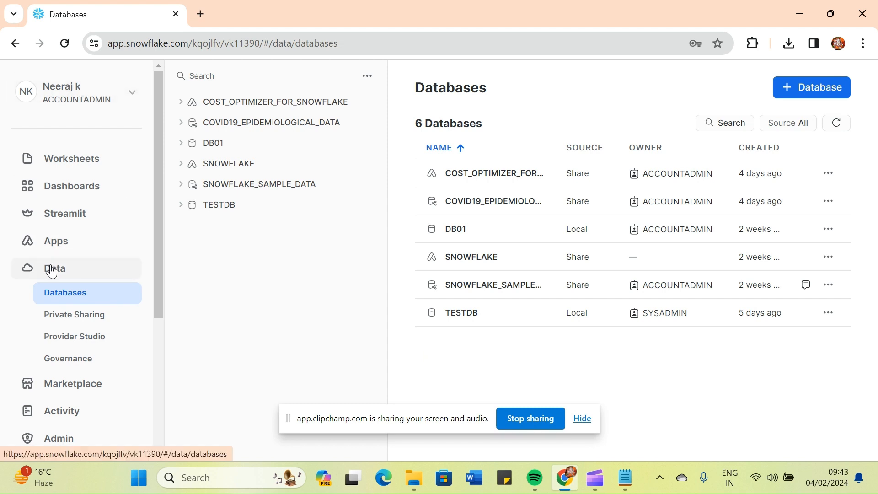
left_click(130, 94)
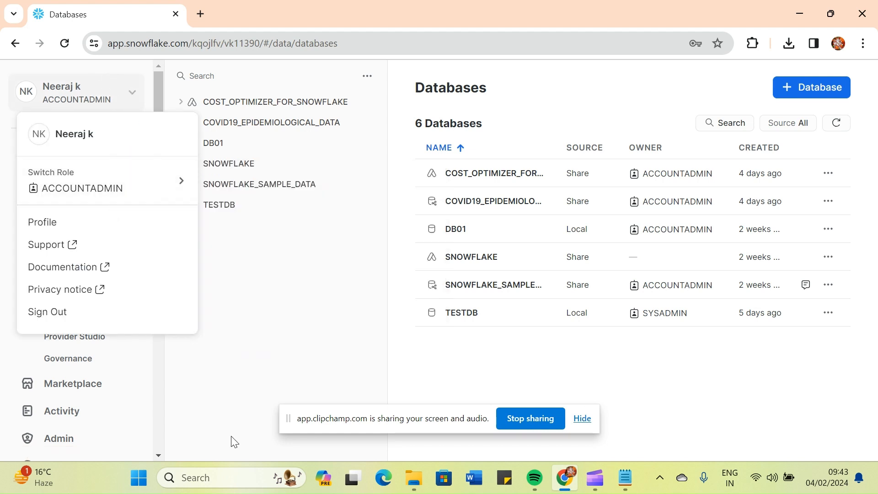
left_click(223, 412)
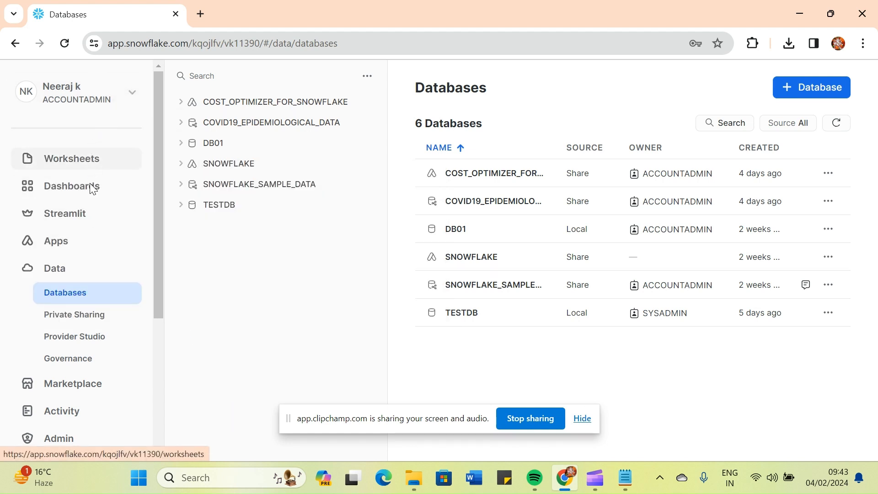
Open a blank SQL worksheet from the Worksheets page and return to the worksheet list
left_click(90, 169)
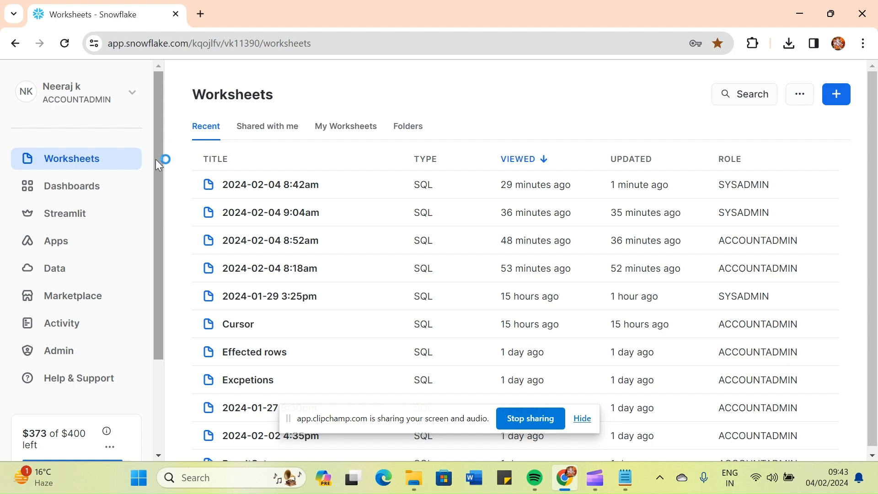
left_click_drag(156, 159, 155, 166)
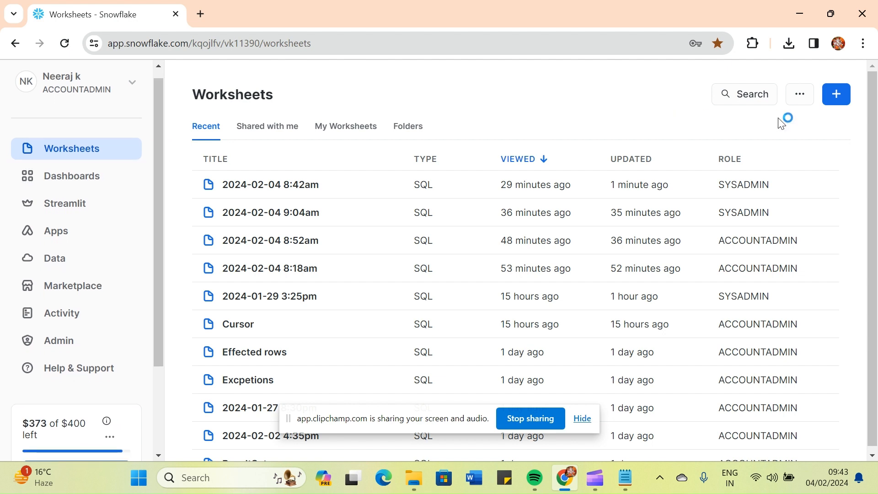
left_click(840, 94)
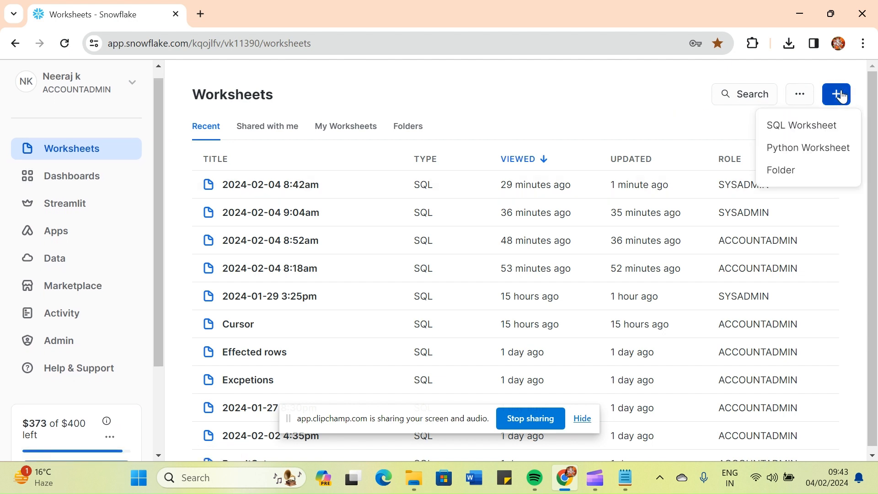
left_click(806, 126)
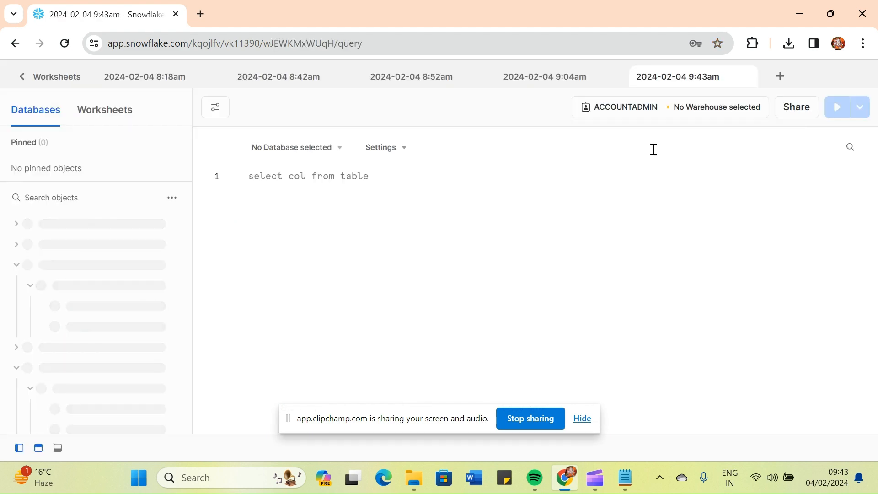
left_click(30, 80)
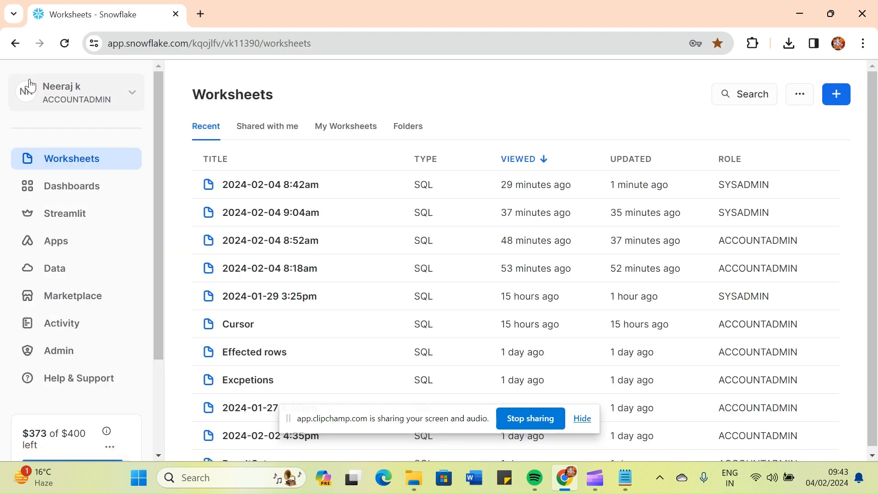
Create a database named New_DB with the comment "this is new db"
left_click(56, 272)
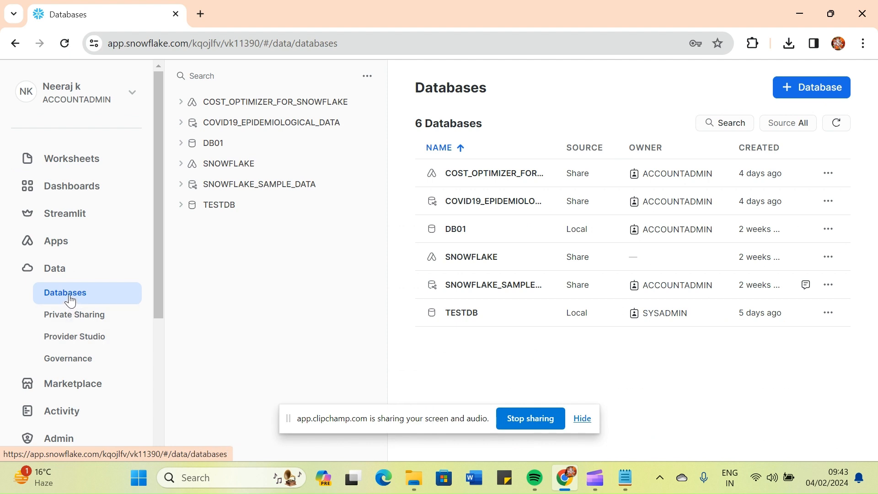
left_click(790, 91)
left_click(379, 189)
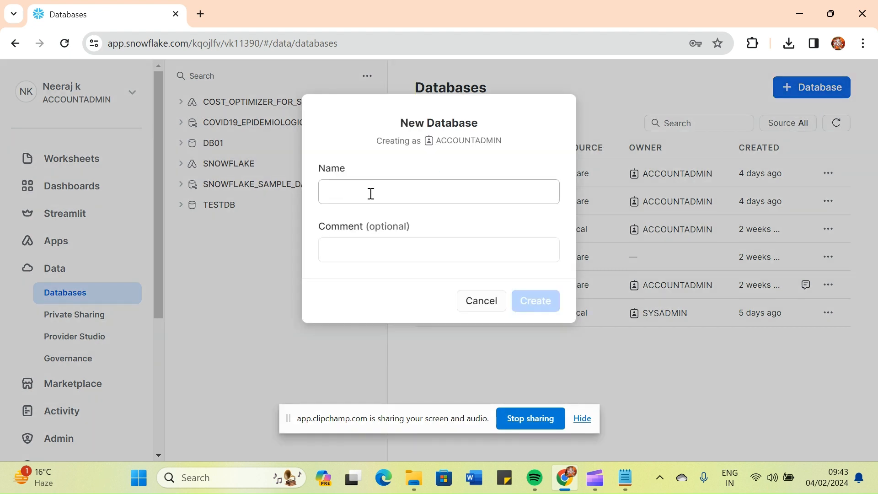
left_click(371, 193)
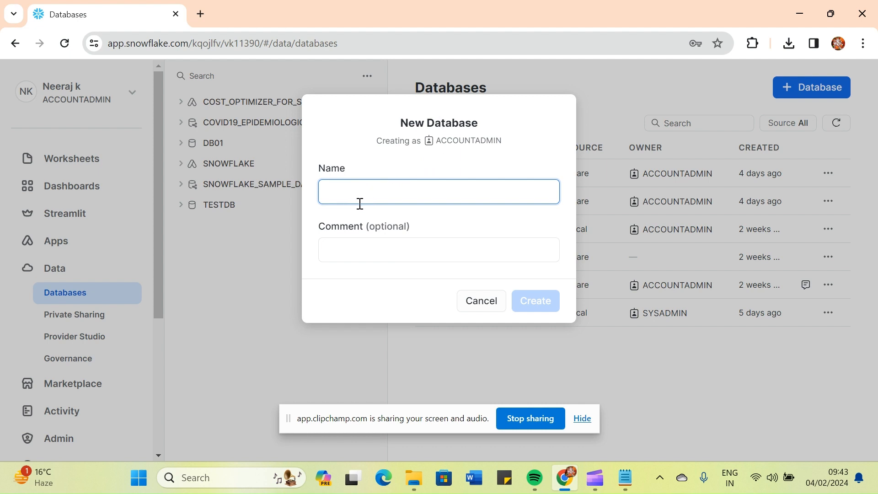
type("New_DB")
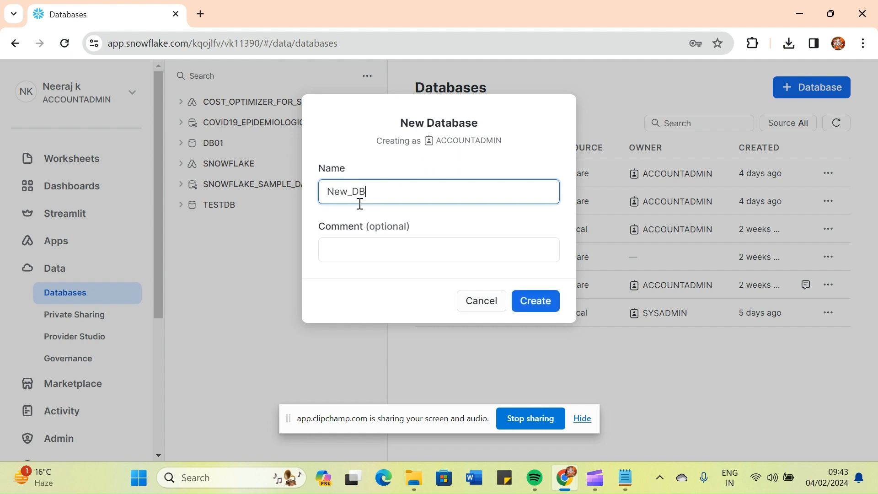
left_click(359, 257)
type("this ")
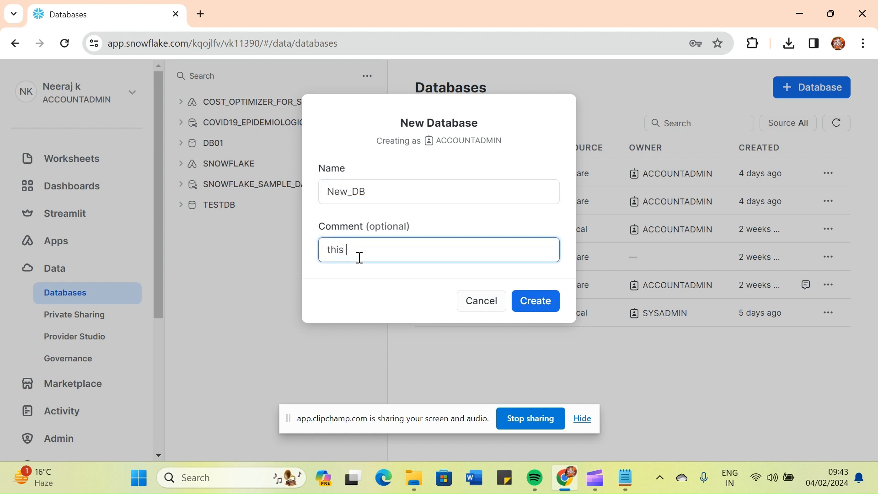
type("is new db")
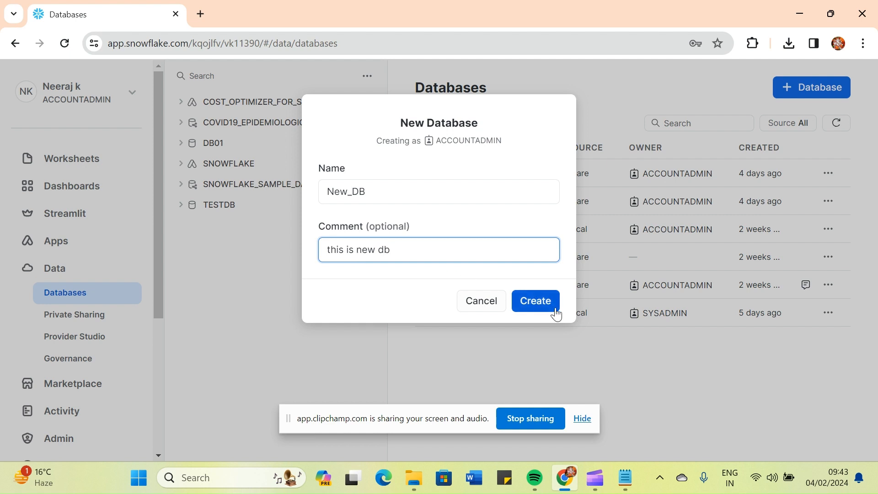
left_click(543, 303)
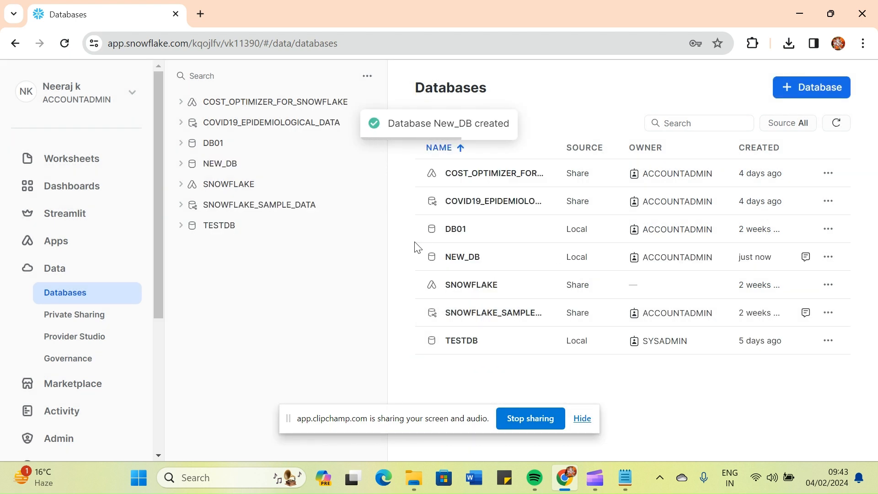
Examine NEW_DB's PUBLIC and INFORMATION_SCHEMA schemas, including the columns of the SCHEMATA view, and collapse both schemas again
left_click(180, 166)
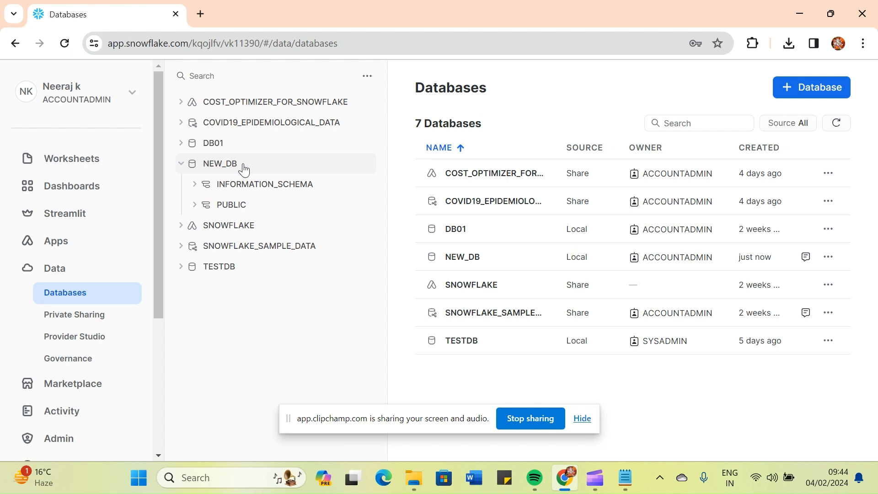
left_click(196, 210)
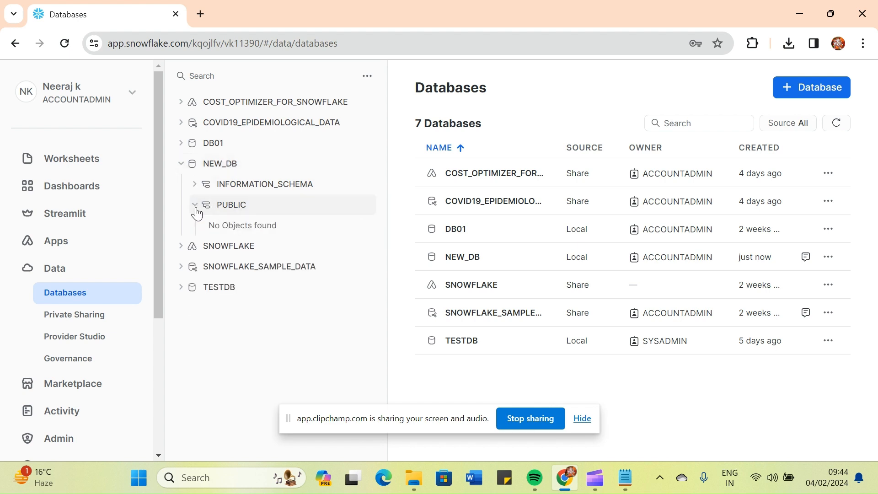
left_click(198, 187)
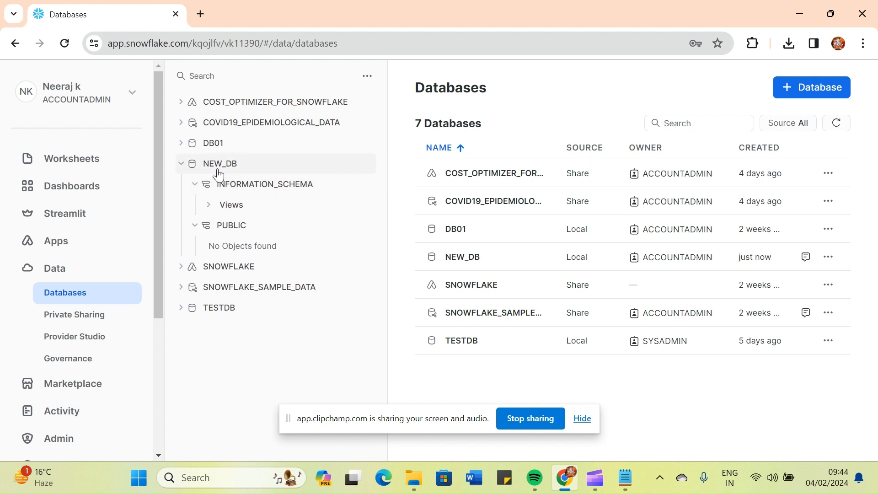
left_click(210, 205)
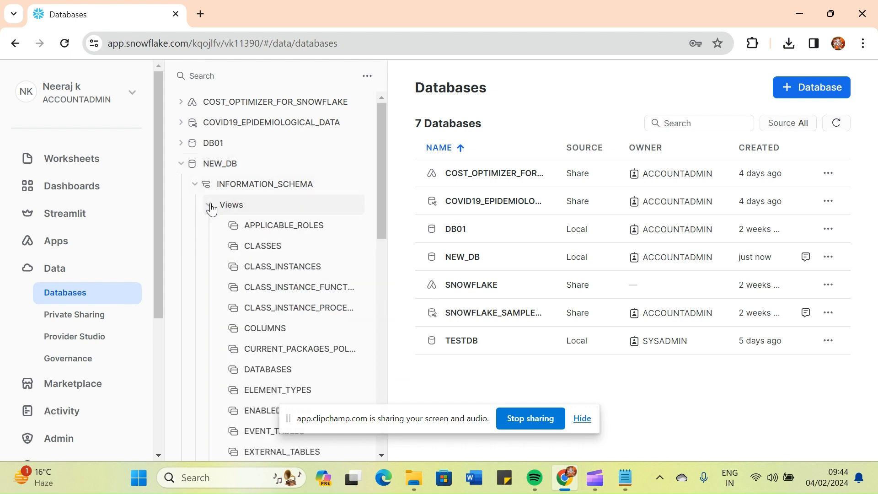
left_click_drag(378, 199, 379, 390)
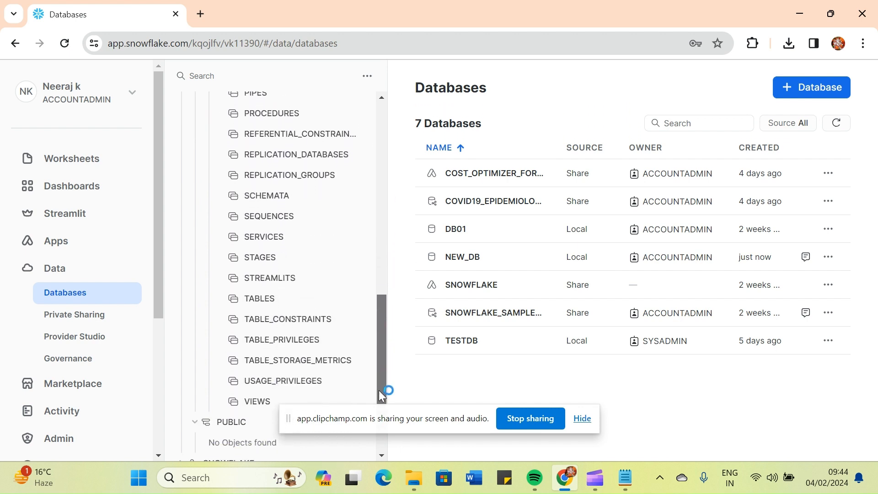
left_click(259, 202)
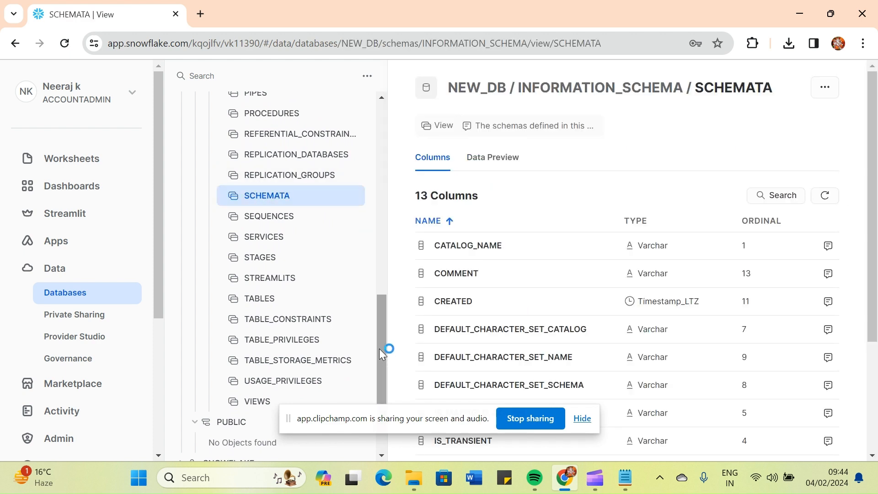
left_click_drag(377, 346, 372, 173)
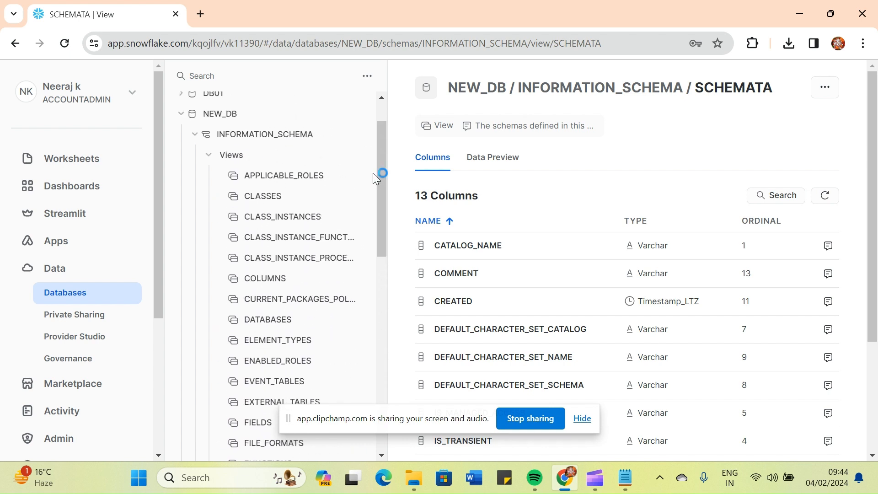
left_click(207, 156)
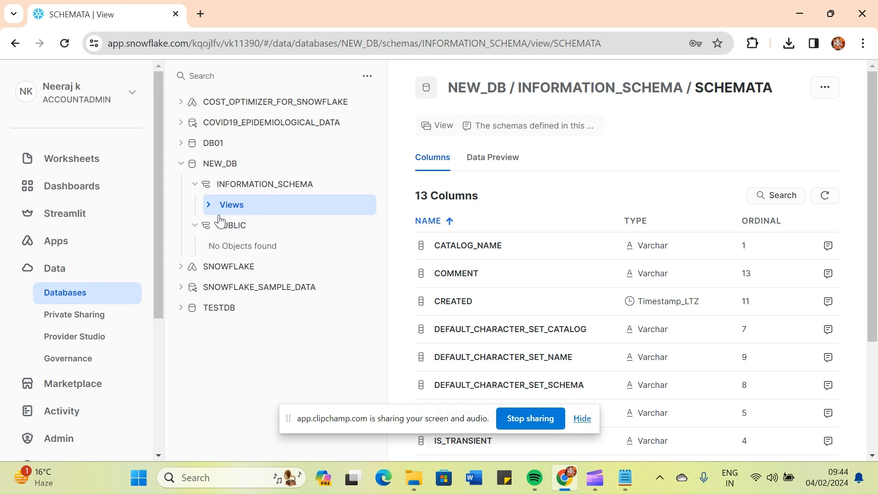
left_click(195, 228)
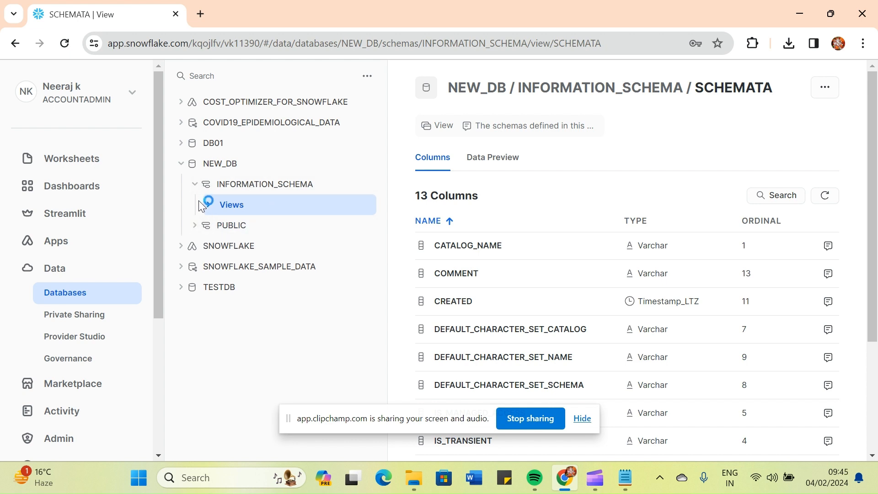
left_click(195, 185)
Create a schema named sch_02 in NEW_DB with the comment "schema 2", leaving managed access off
left_click(215, 165)
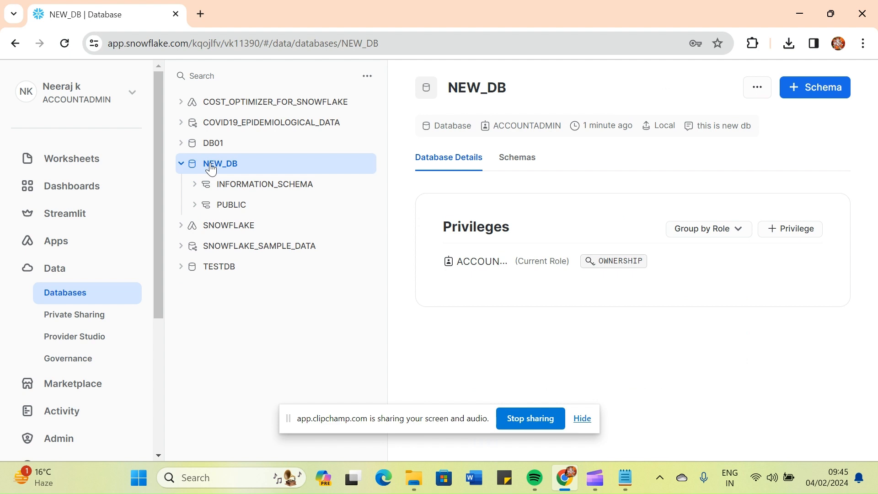
left_click(524, 167)
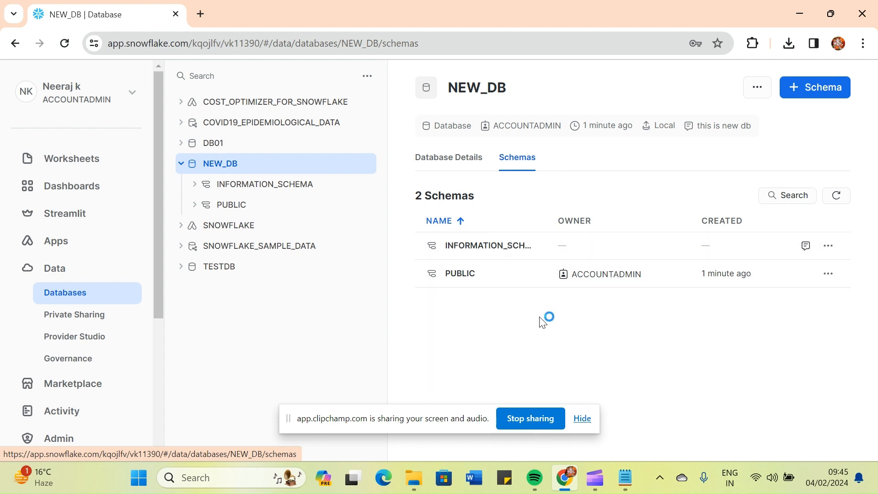
left_click(796, 88)
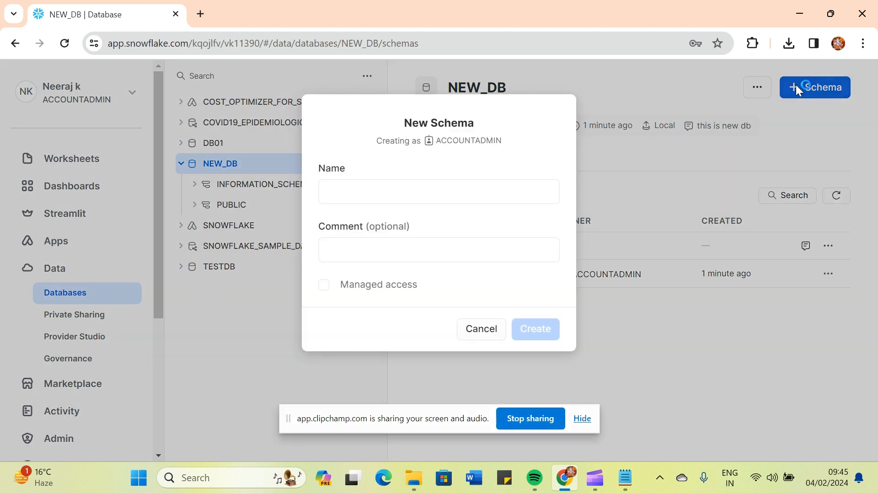
left_click(352, 198)
type("sch")
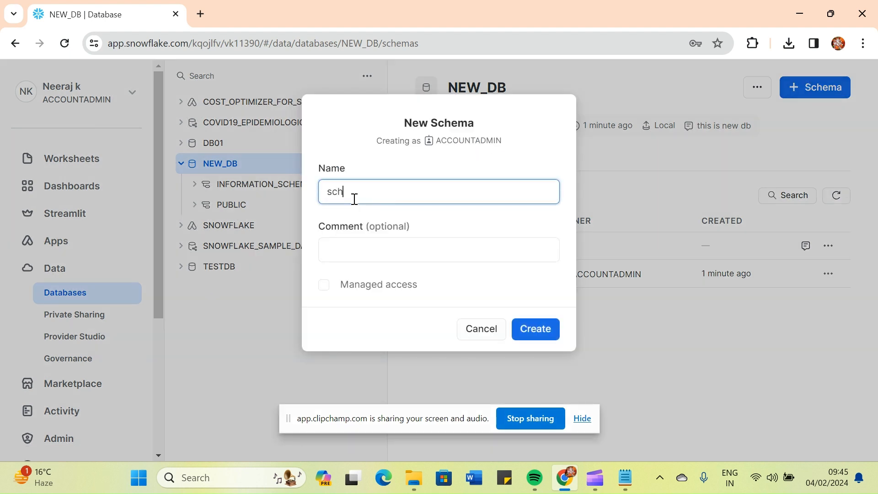
type("_d")
key("BackSpace")
type("02")
left_click(356, 257)
type("s")
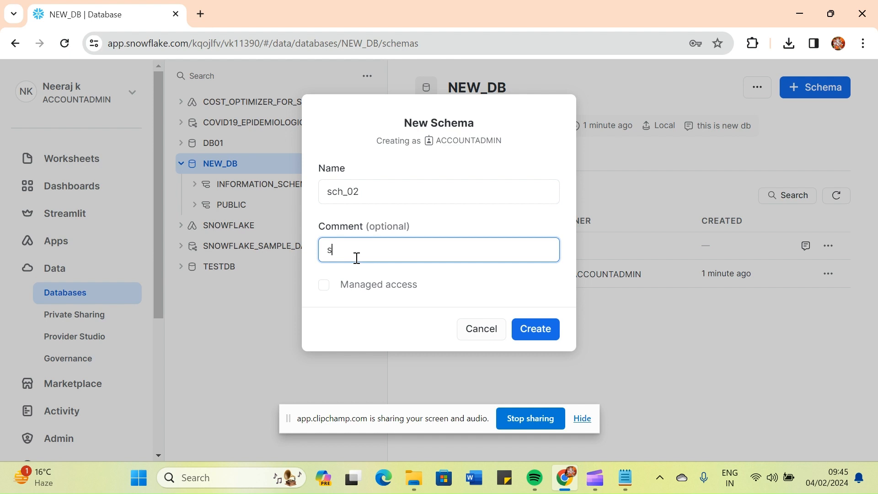
type("chema 2")
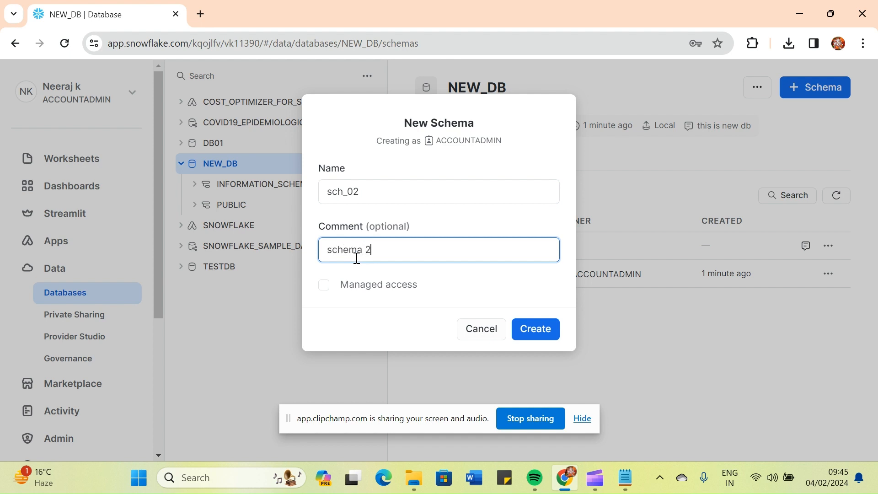
left_click(546, 330)
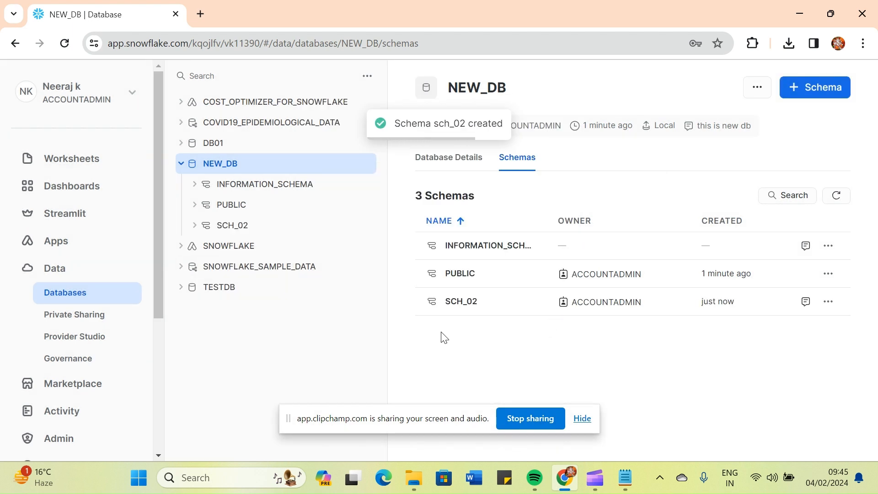
Open the SCH_02 schema in NEW_DB and examine the object types it can create, including the table, view and stage variants
left_click(194, 226)
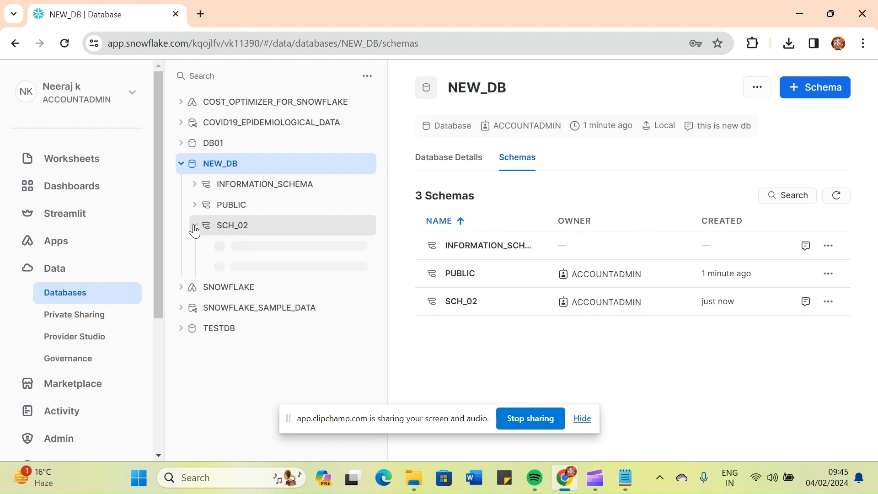
left_click(233, 227)
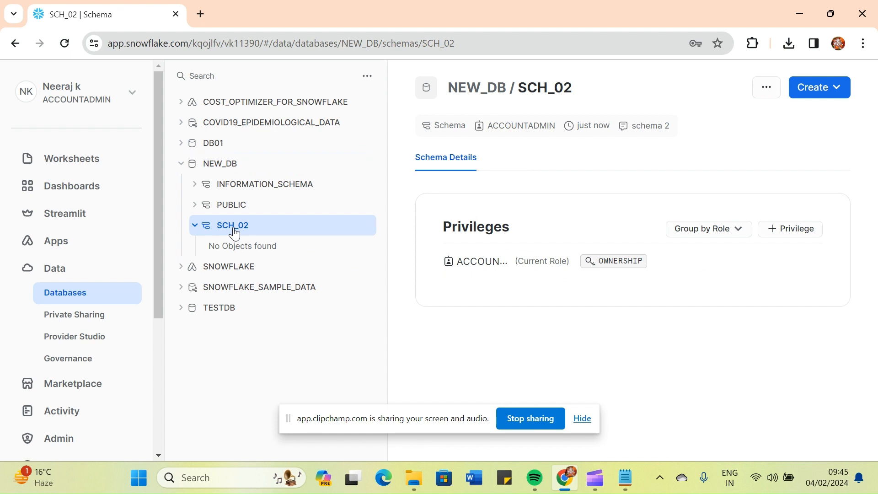
left_click(840, 90)
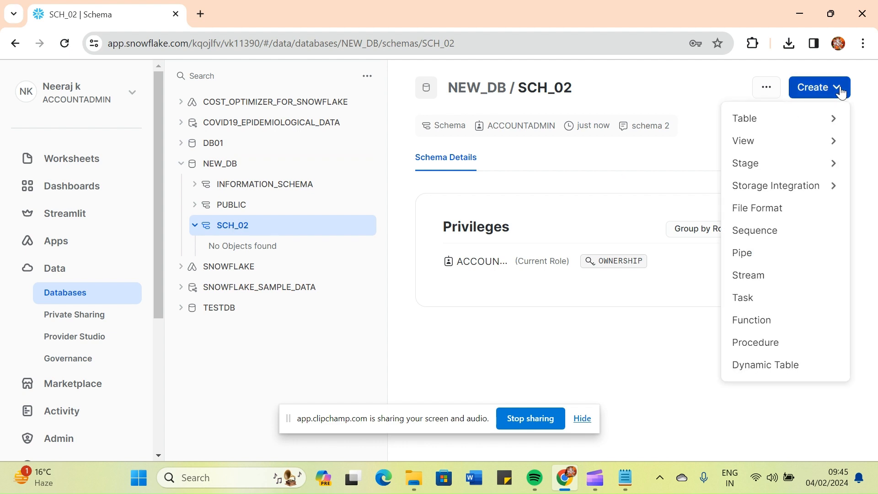
mouse_move(796, 120)
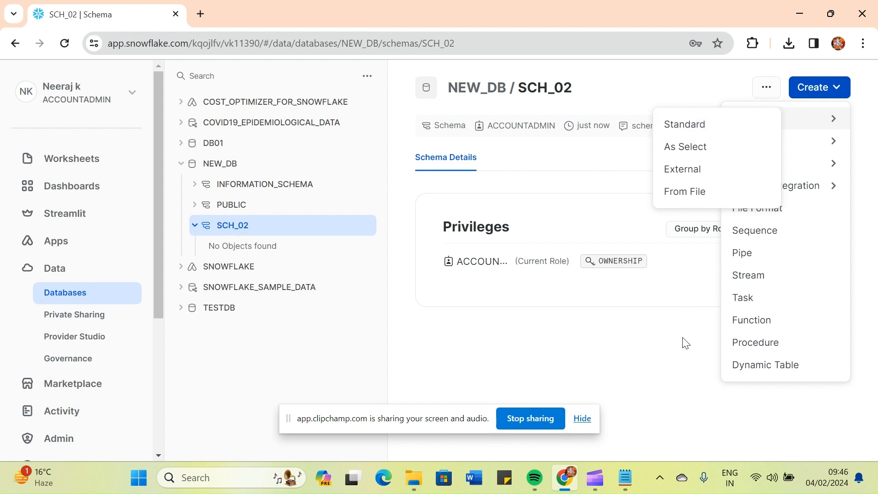
left_click(718, 325)
left_click(842, 94)
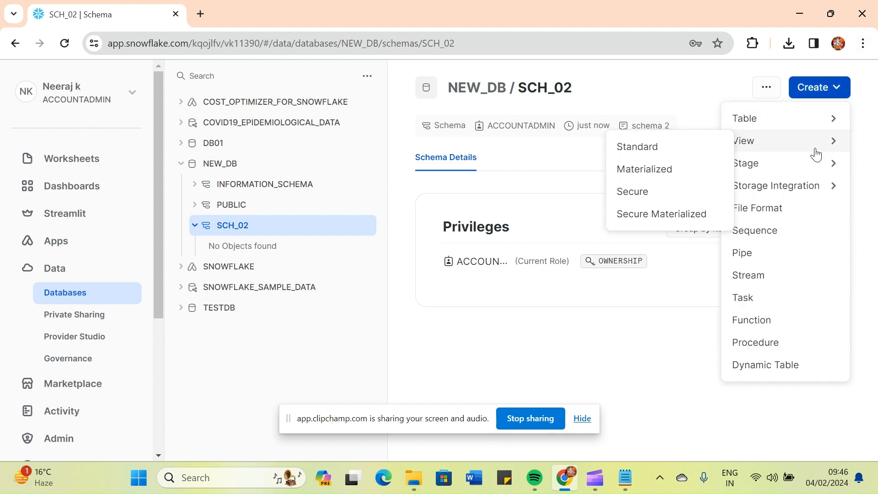
mouse_move(794, 171)
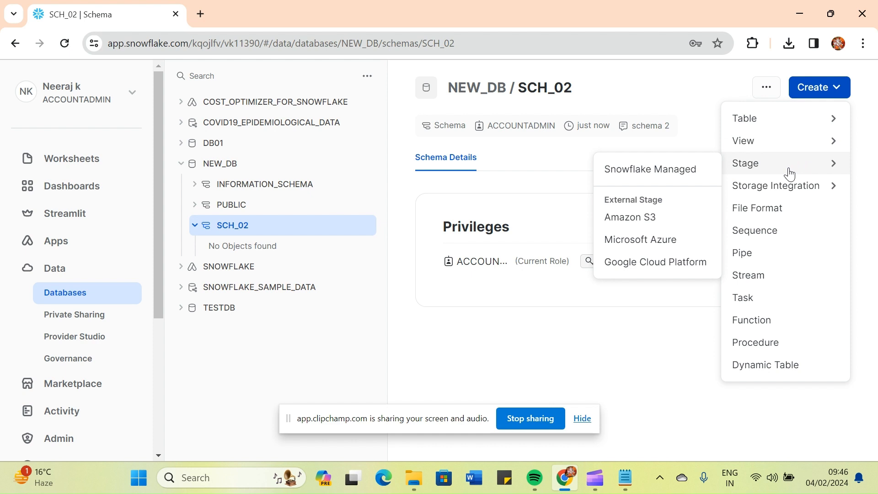
mouse_move(777, 198)
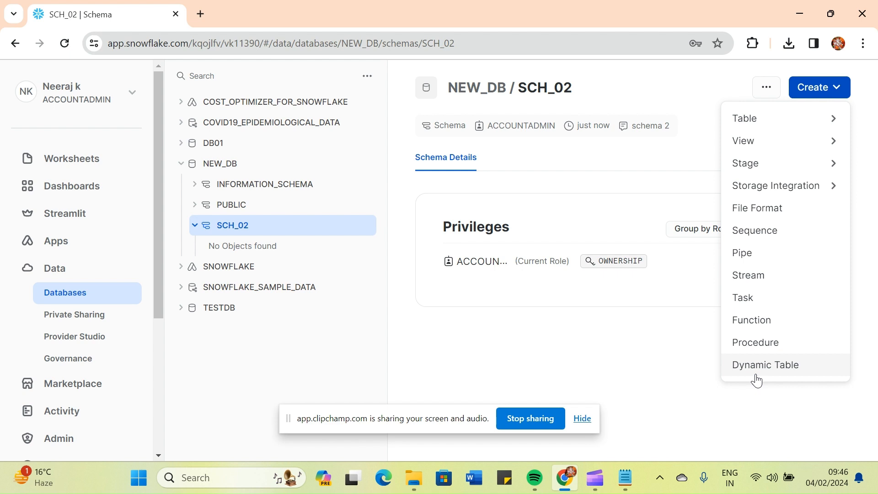
mouse_move(799, 147)
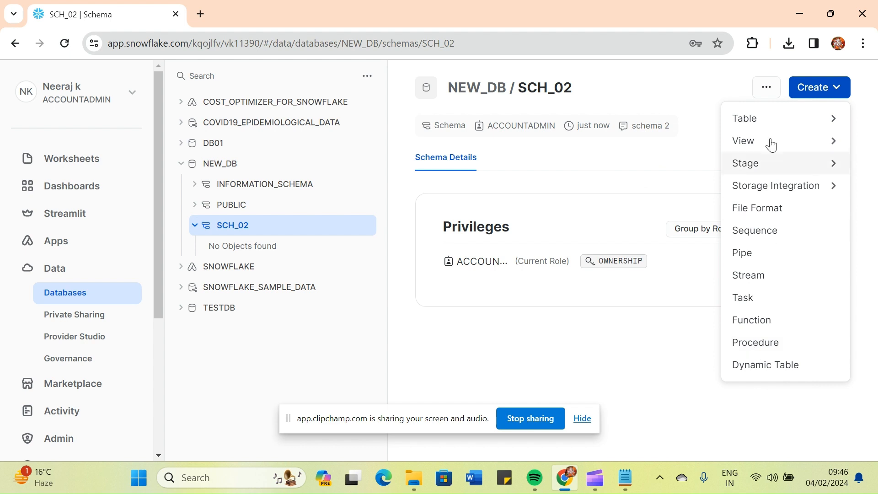
Start a standard table in SCH_02 and name it test in the create table statement
mouse_move(758, 120)
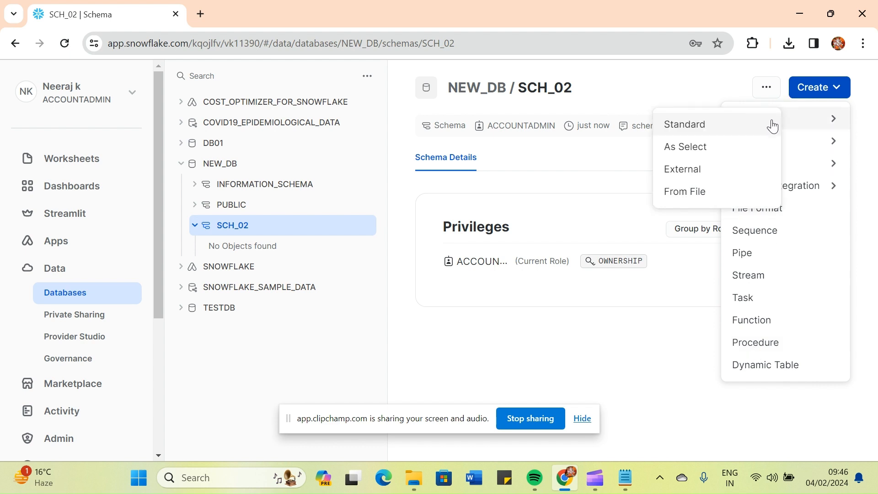
left_click(695, 126)
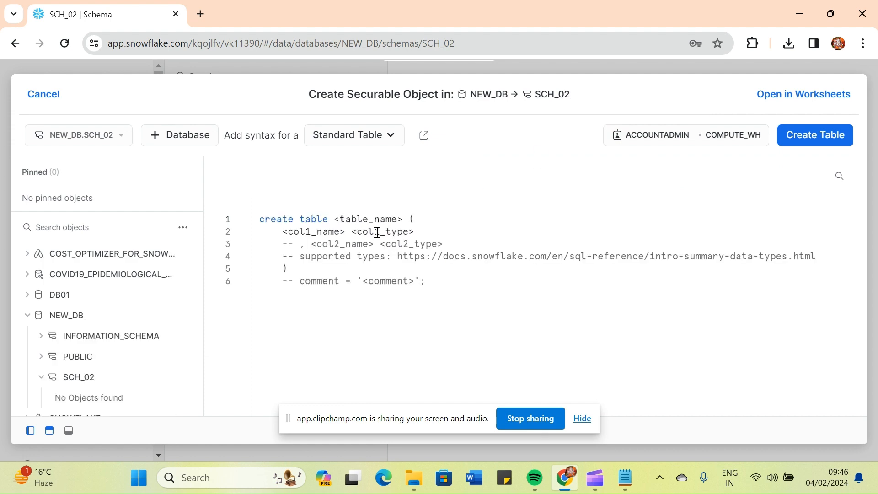
left_click_drag(405, 221, 335, 217)
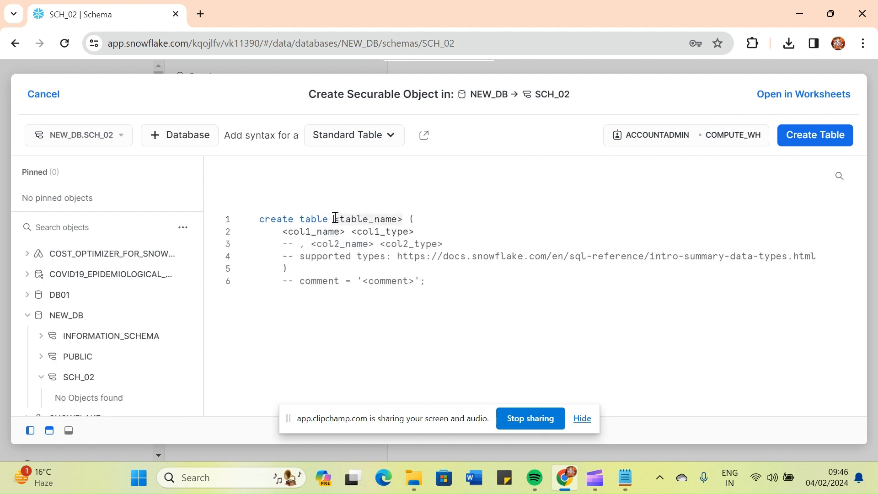
key("BackSpace")
type("tesr")
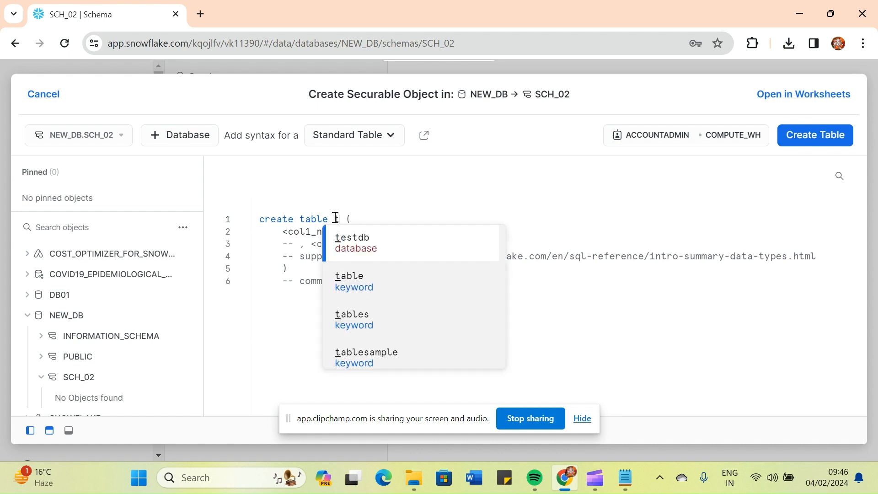
key("BackSpace")
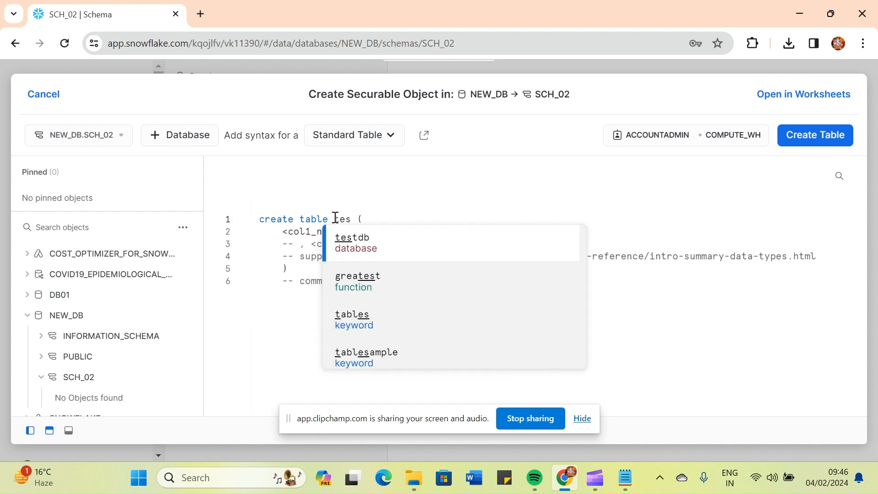
type("t")
left_click(291, 339)
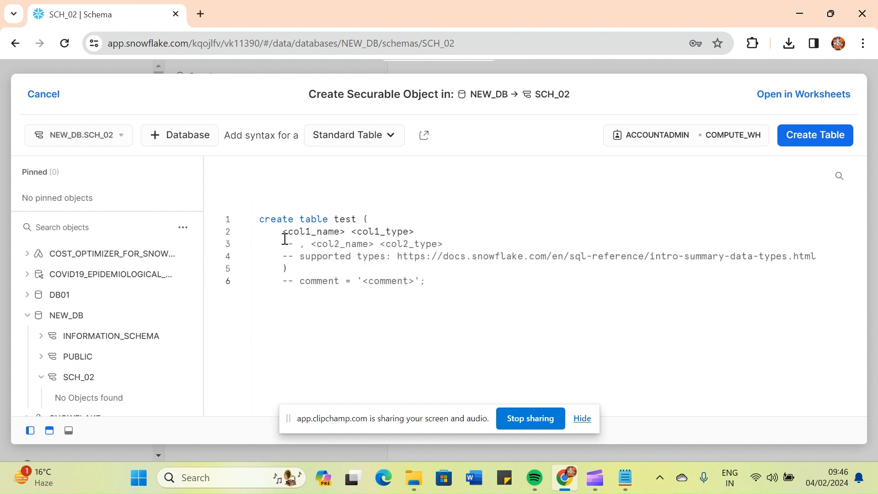
Replace the first column placeholder in the create table statement with a column t01 of type number
left_click_drag(284, 233, 421, 232)
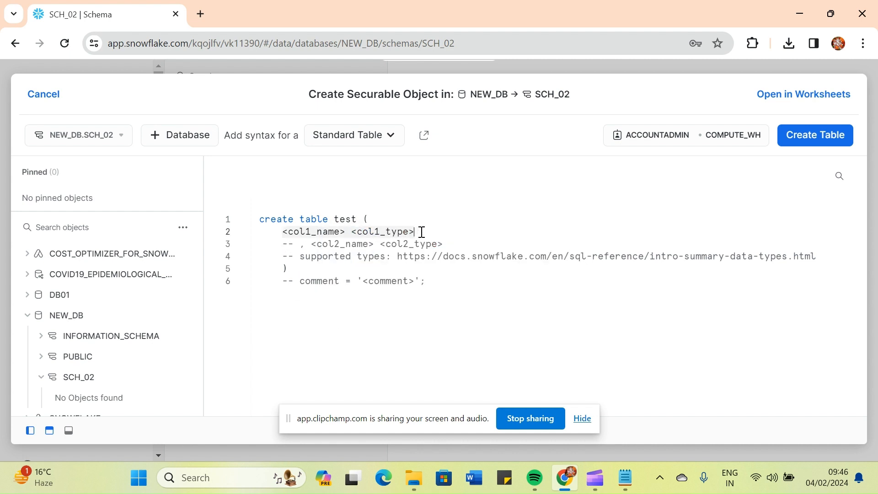
key("BackSpace")
type("t")
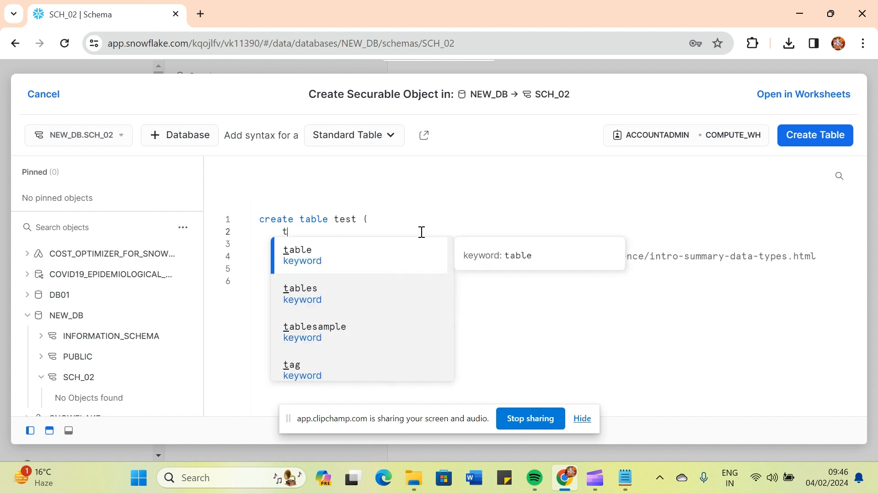
type("01 number")
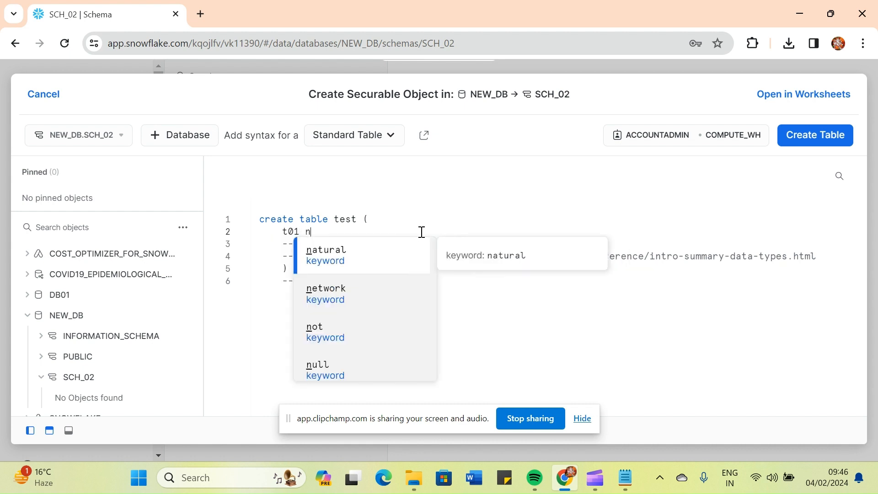
left_click(275, 358)
End the statement with a semicolon after the closing parenthesis, ahead of the comment line, and create the table
left_click(296, 268)
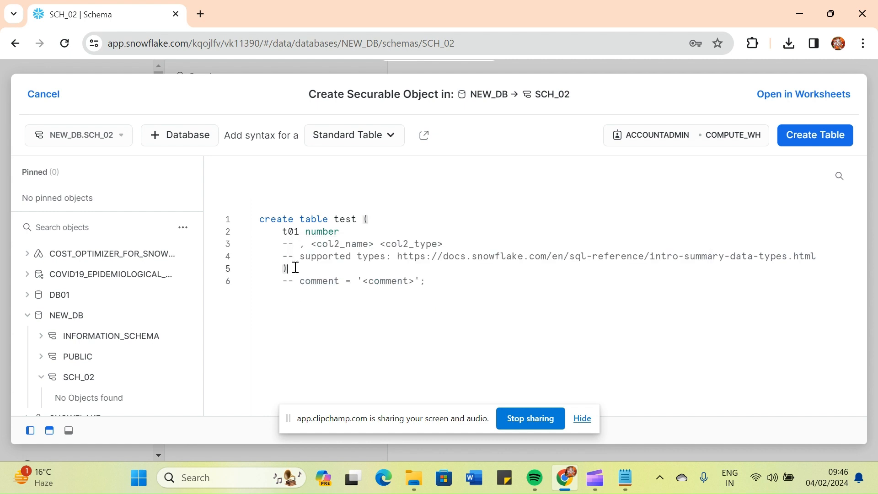
type(";")
key("Return")
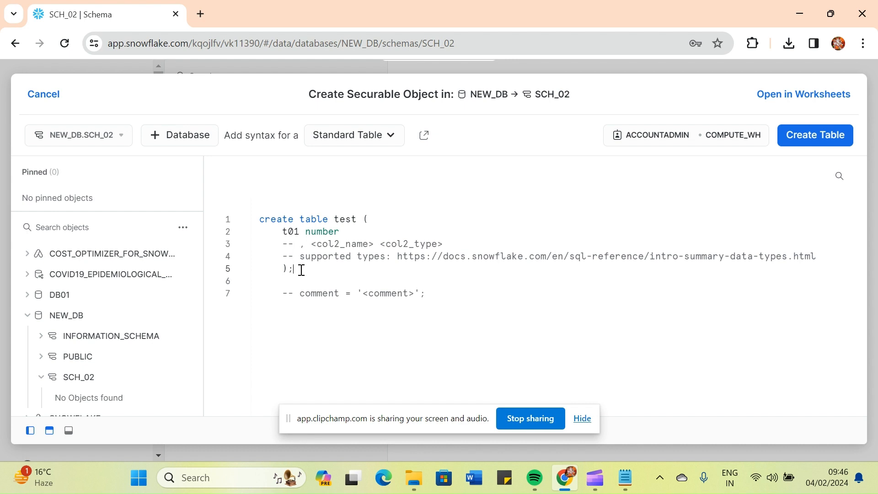
key("ctrl+Return")
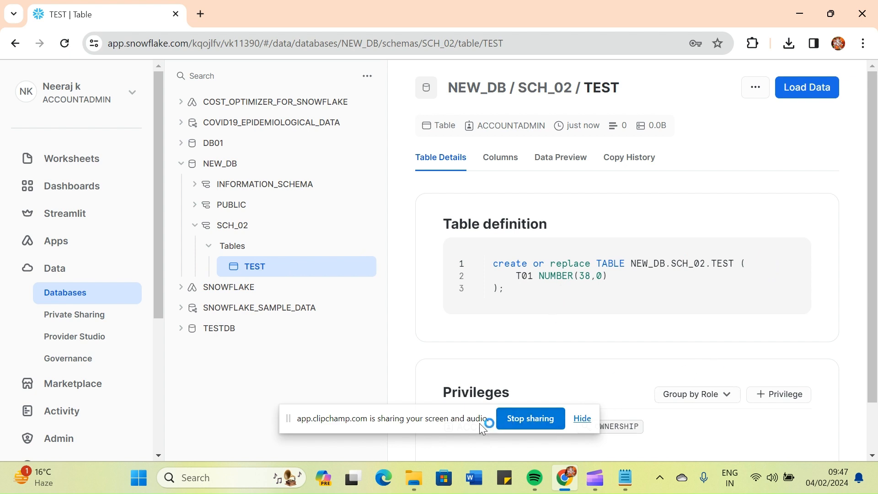
Review the TEST table's columns, data preview and copy history, and return to its table details
left_click_drag(487, 424, 356, 475)
left_click(507, 158)
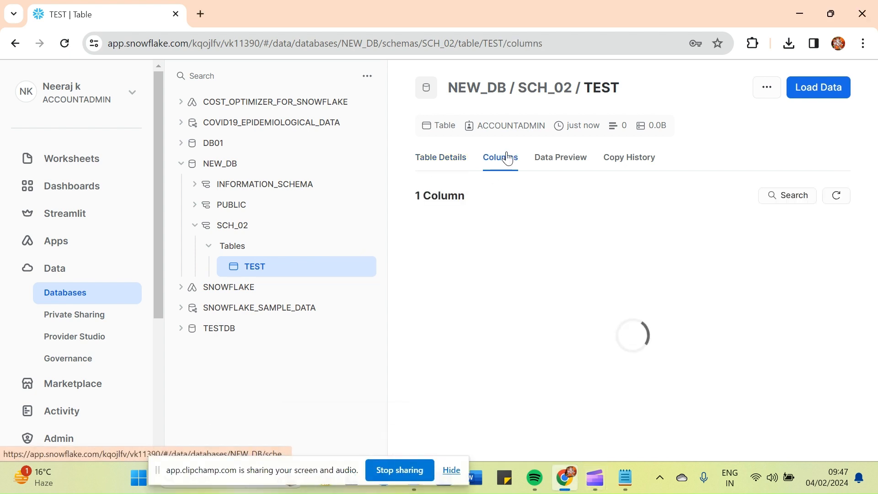
left_click(566, 163)
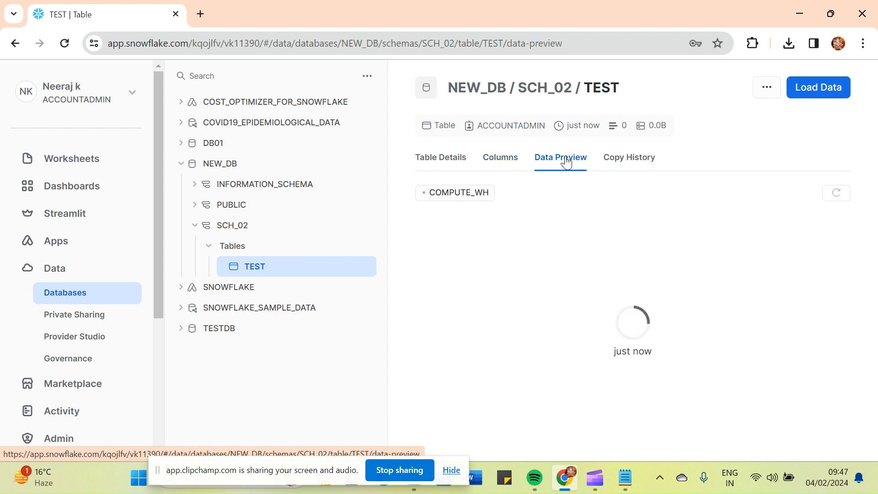
left_click(632, 162)
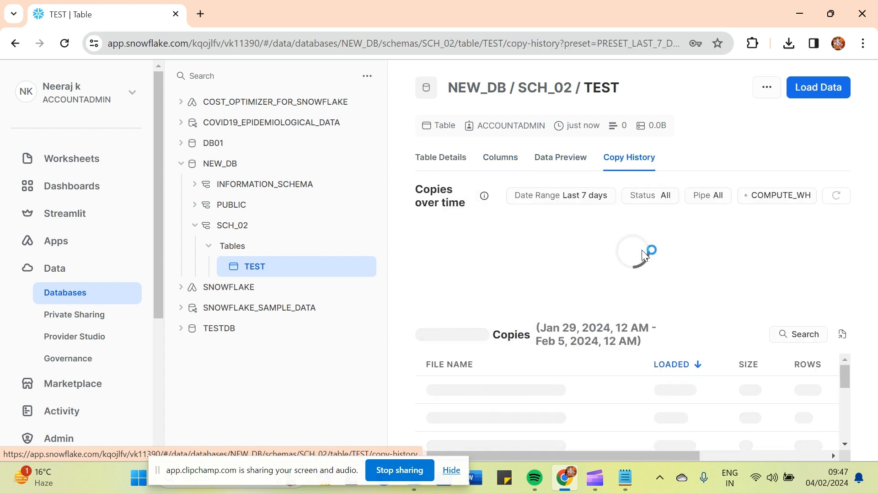
left_click(443, 164)
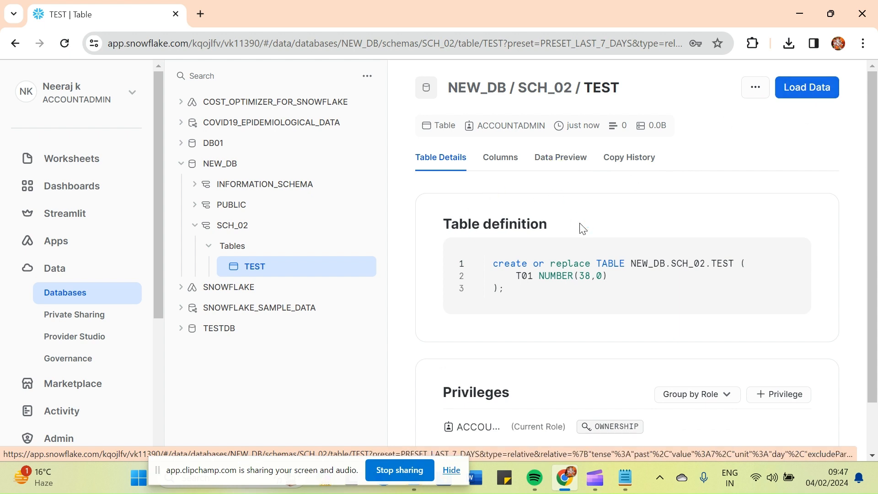
Examine the options for loading data into TEST, including local file browsing, adding from a stage and the target schema and table, and cancel the load
left_click(811, 92)
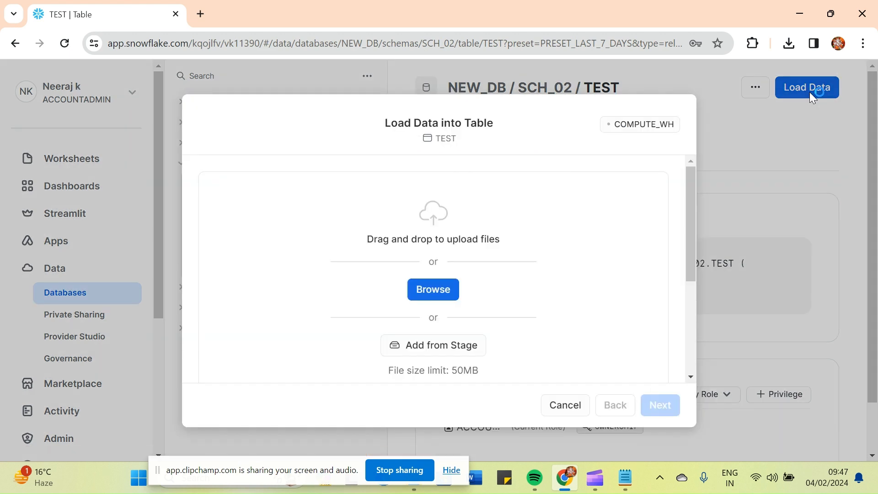
left_click(434, 291)
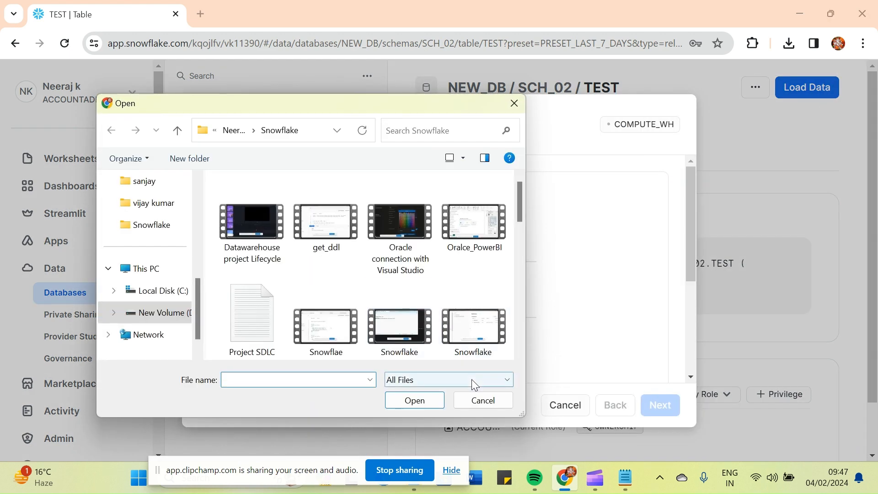
left_click(477, 401)
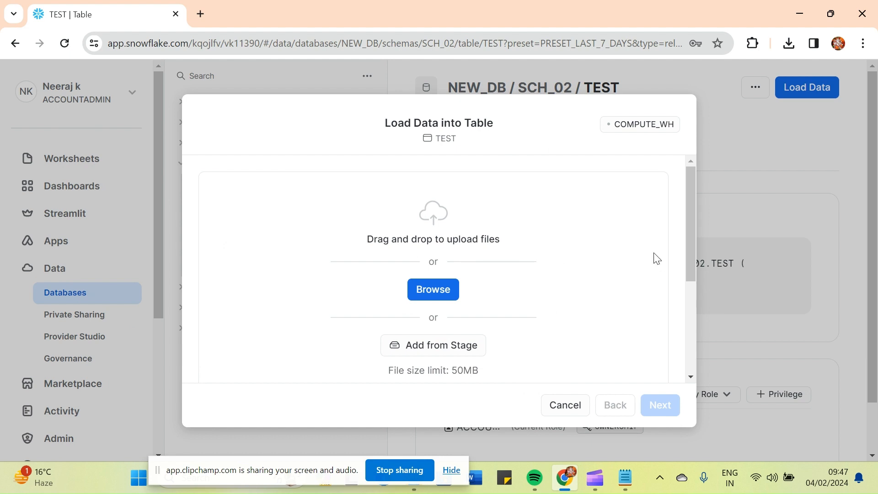
left_click_drag(691, 238, 691, 307)
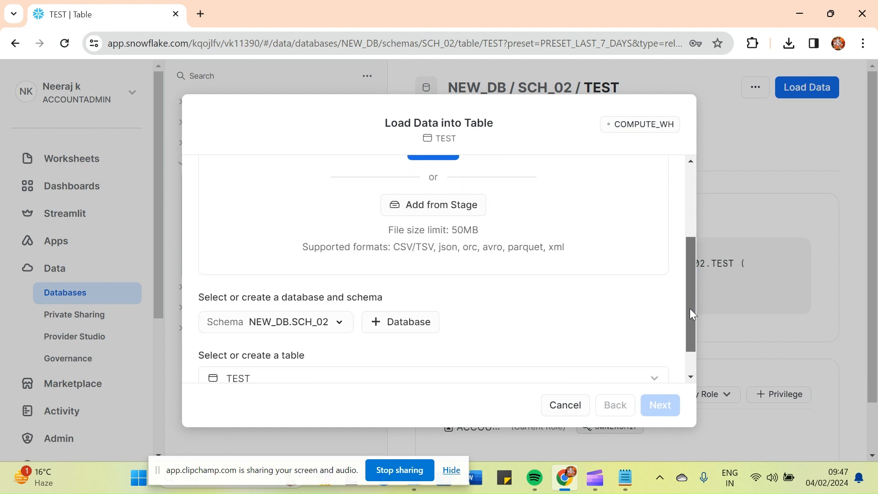
left_click(425, 209)
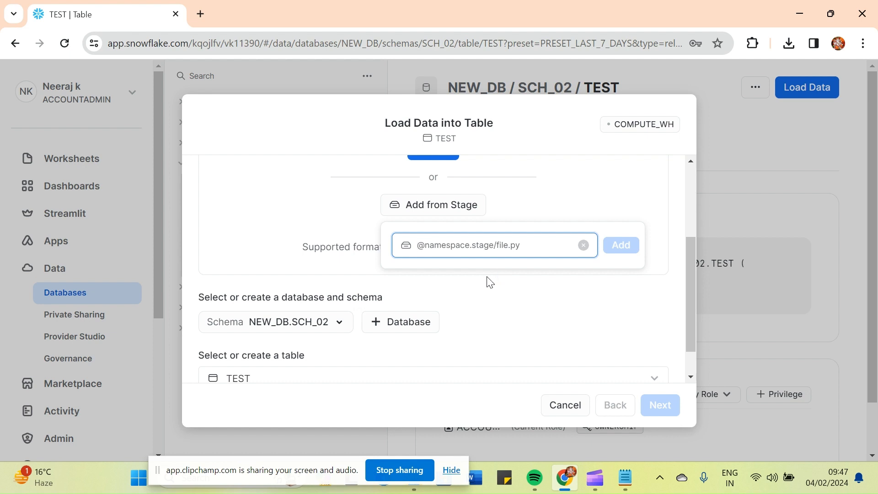
left_click(554, 199)
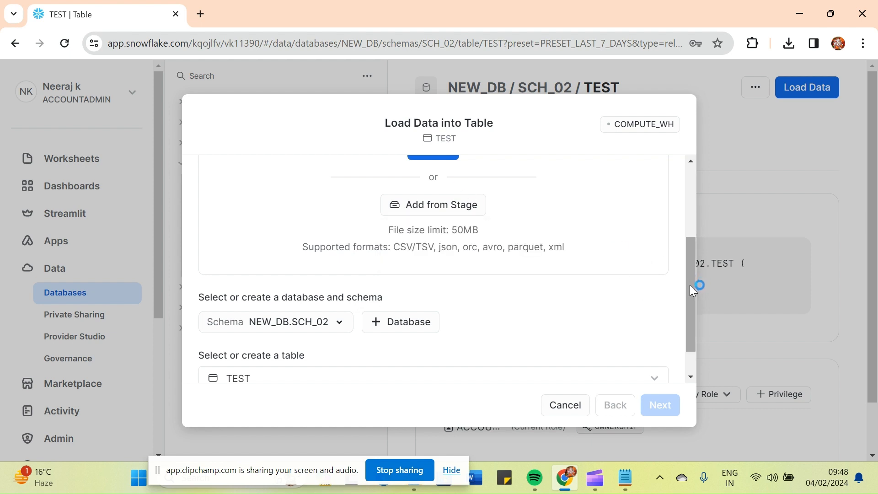
left_click_drag(690, 285, 690, 307)
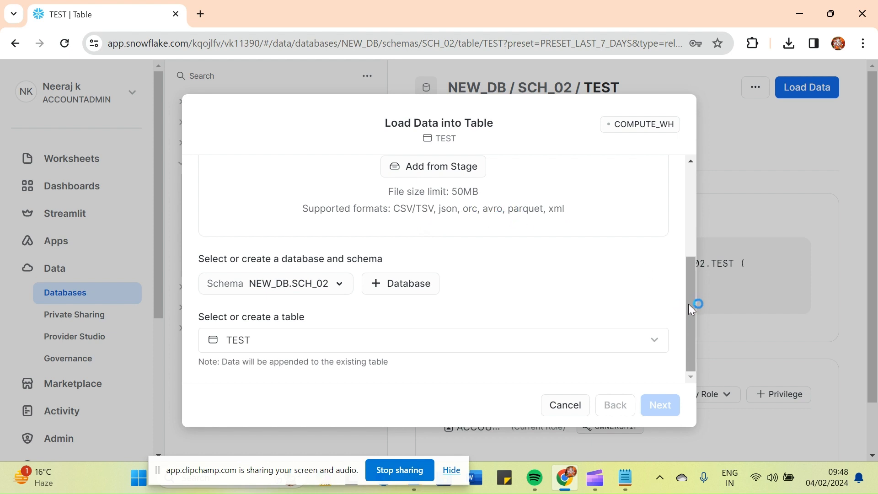
left_click(566, 405)
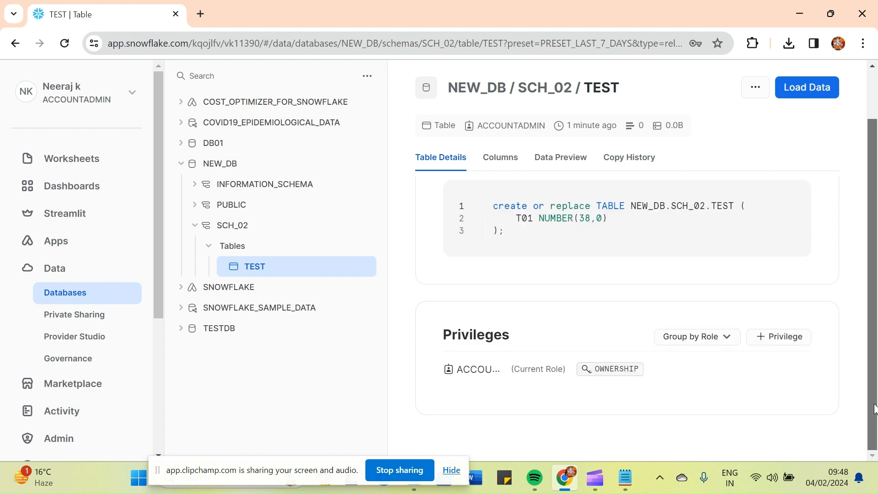
Check the grouping options for the TEST table's privileges, leaving them grouped by role
scroll(865, 357, "down", 2)
left_click(727, 339)
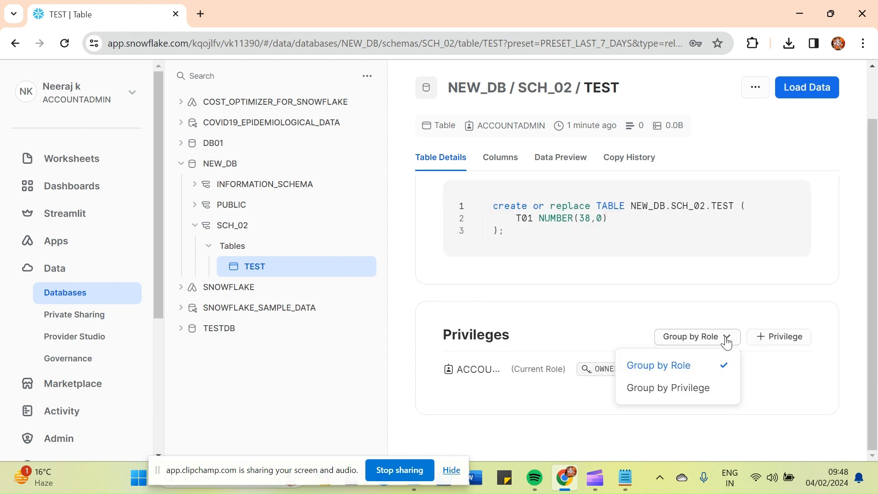
left_click(780, 375)
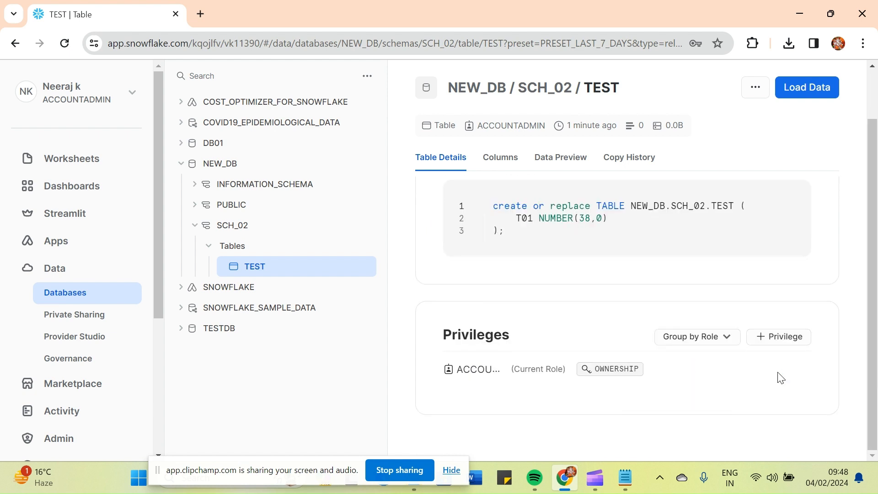
Examine the privileges on TEST that can be granted to the SECURITYADMIN role, and cancel the grant
left_click(761, 339)
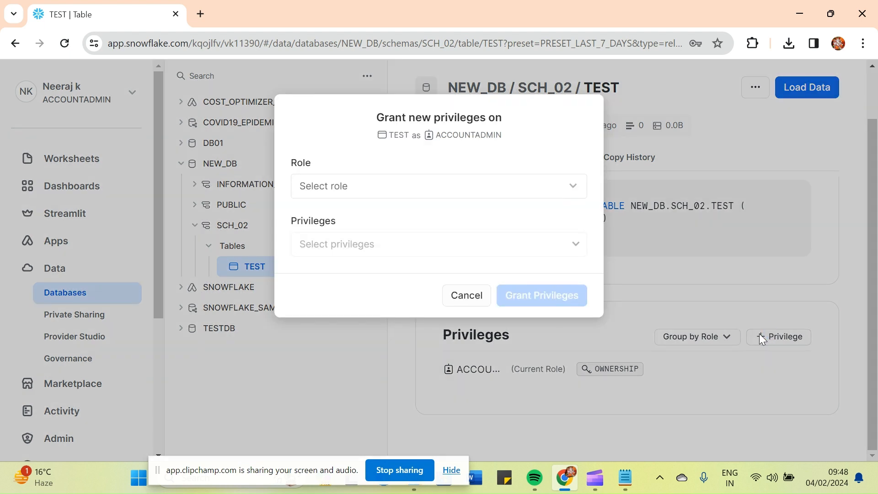
left_click(571, 190)
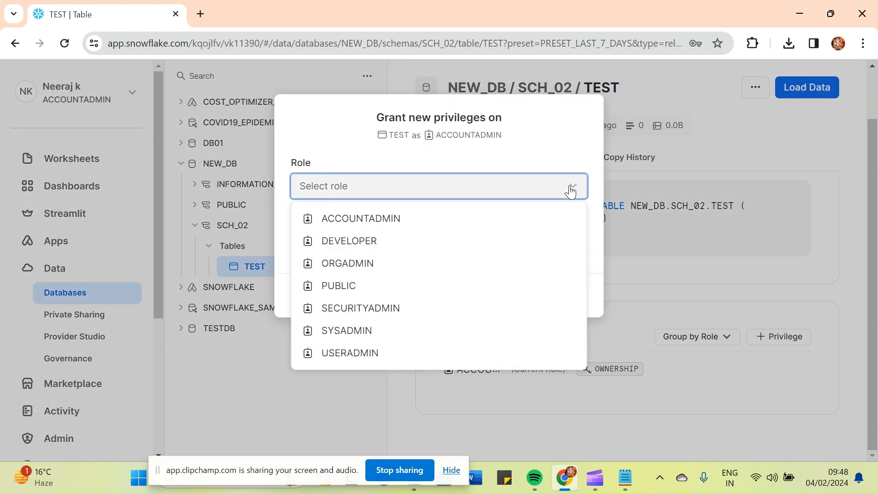
left_click(354, 314)
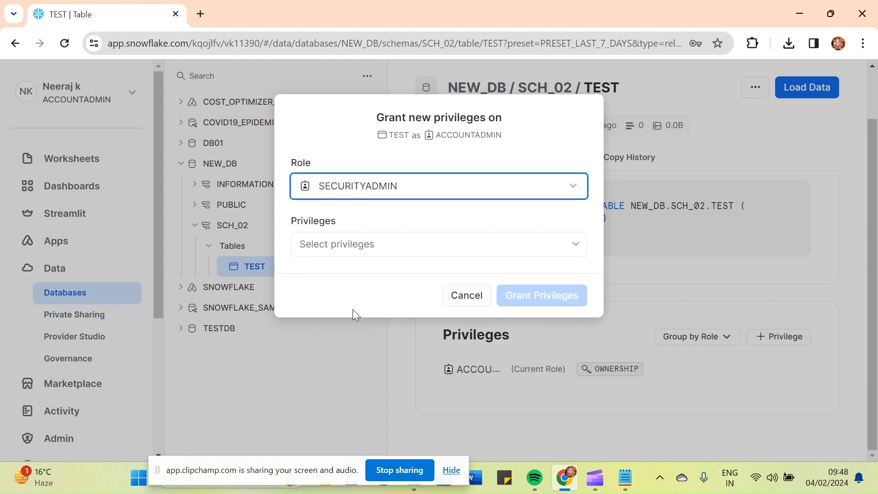
left_click(574, 247)
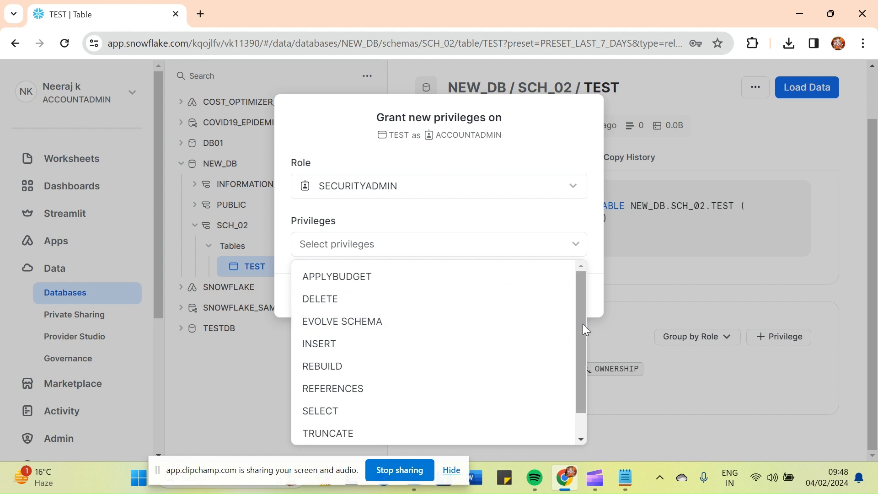
mouse_move(583, 324)
left_mouse_down()
mouse_move(583, 366)
mouse_move(575, 318)
left_mouse_up()
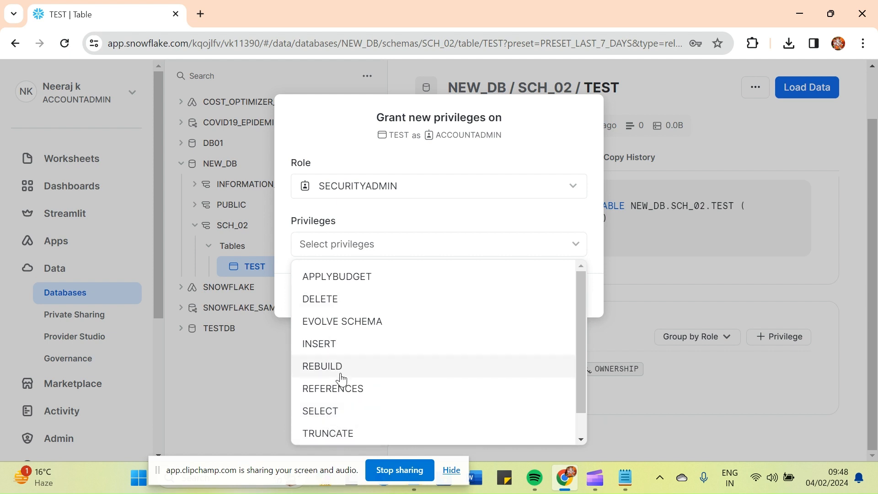
left_click_drag(580, 377, 578, 426)
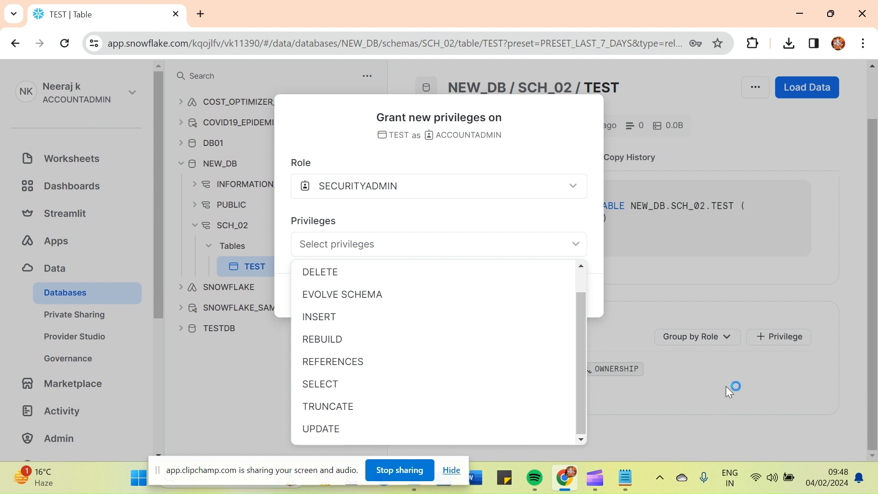
key("Escape")
left_click(469, 296)
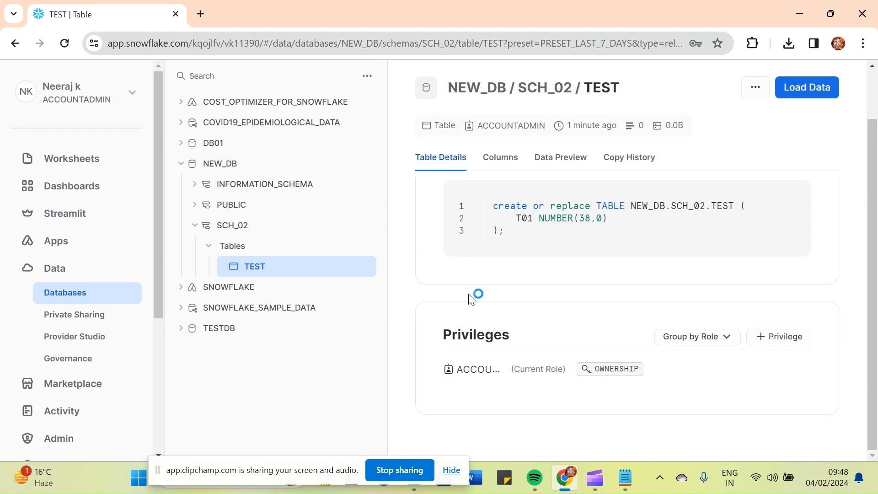
Create a new SQL worksheet
left_click(73, 160)
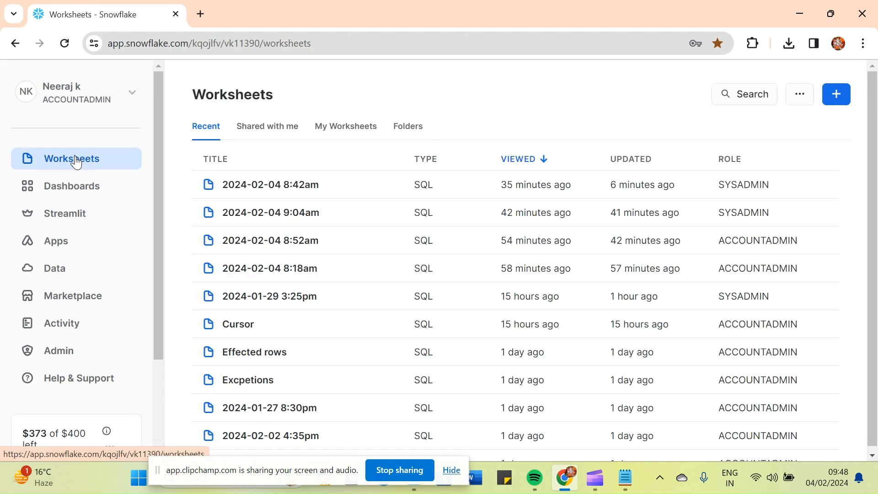
left_click(835, 95)
left_click(797, 133)
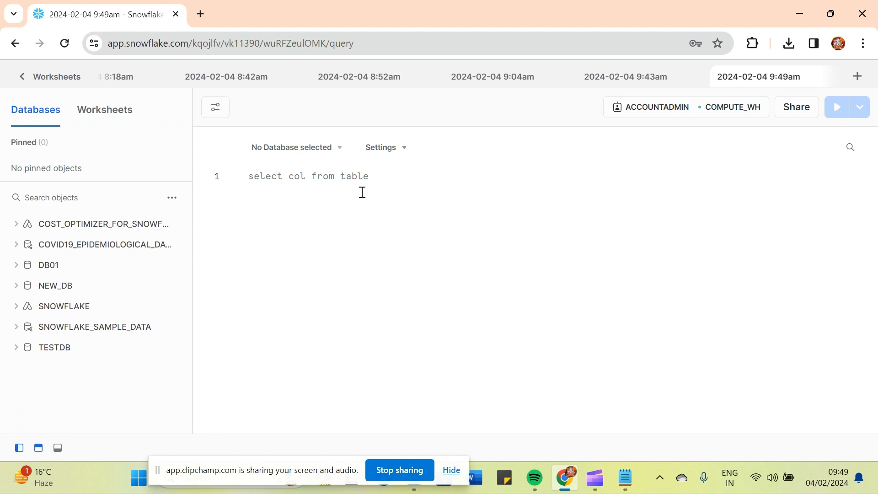
Expand NEW_DB, its SCH_02 schema and the tables in the worksheet's database list, and view the TEST table's details
left_click(42, 110)
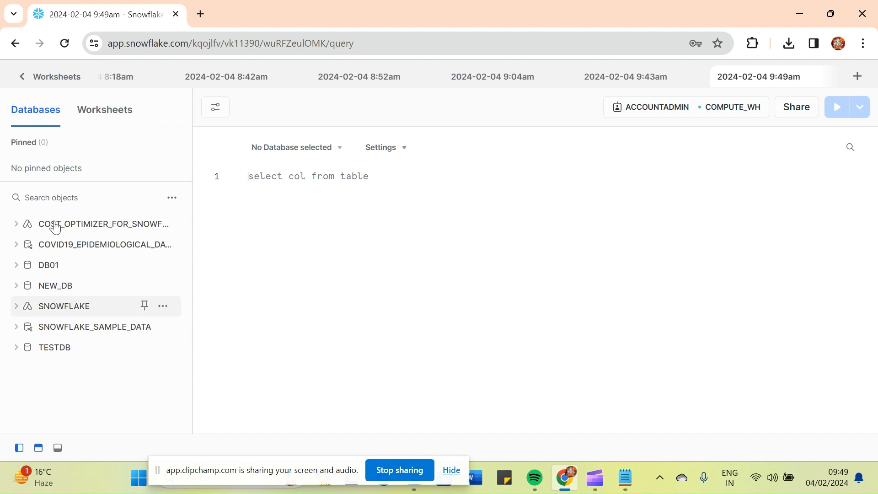
mouse_move(26, 266)
mouse_move(20, 291)
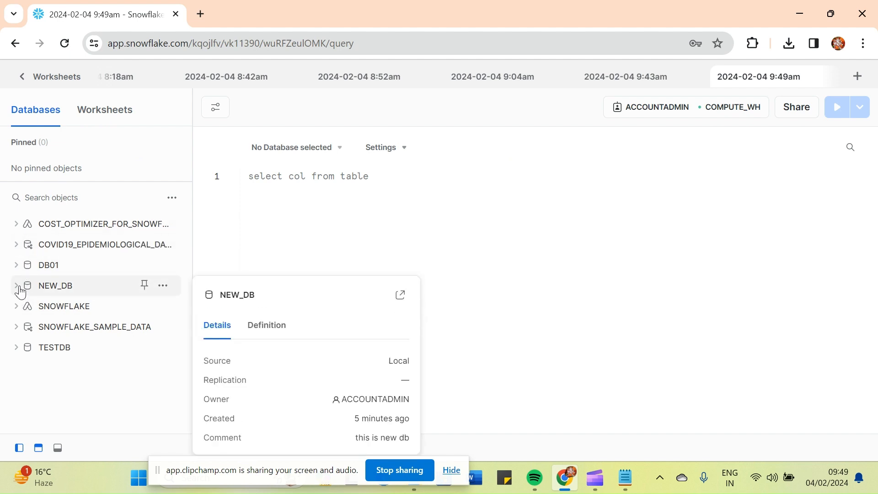
left_click(20, 291)
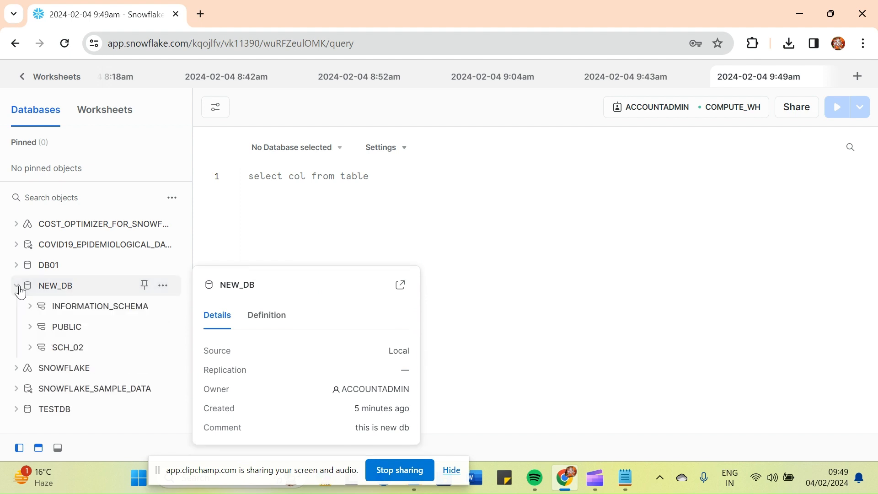
left_click(30, 350)
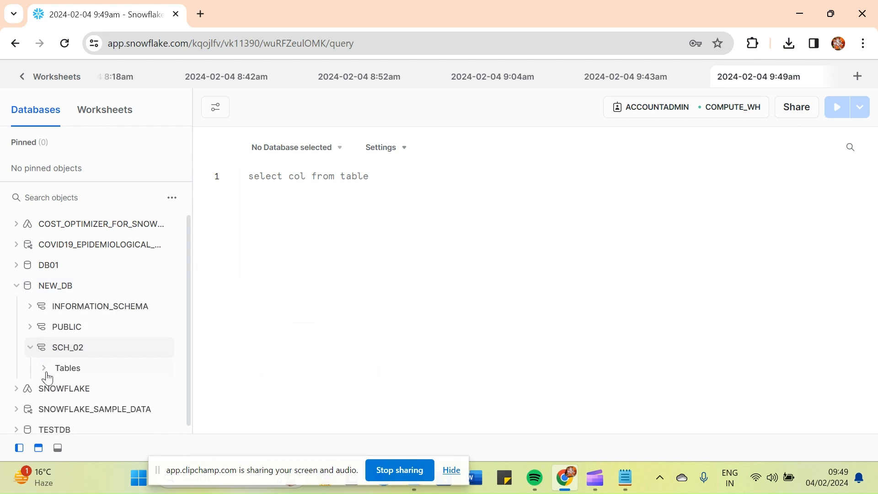
left_click(44, 368)
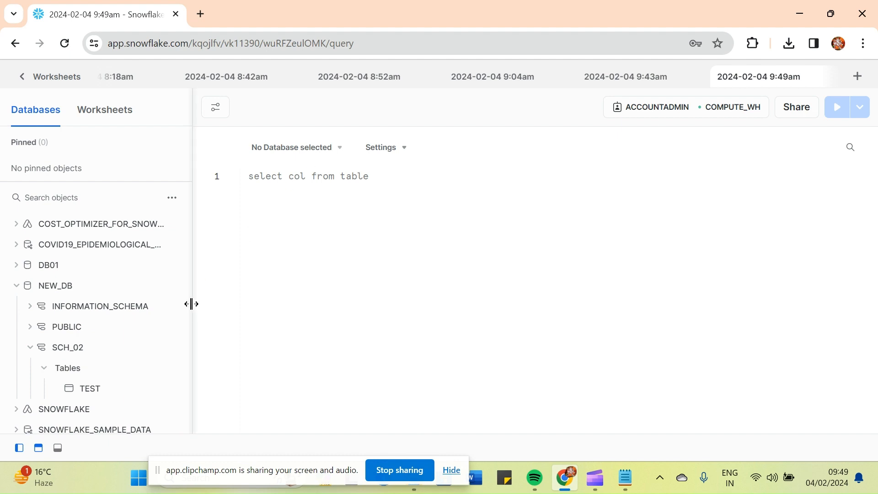
scroll(189, 320, "down", 1)
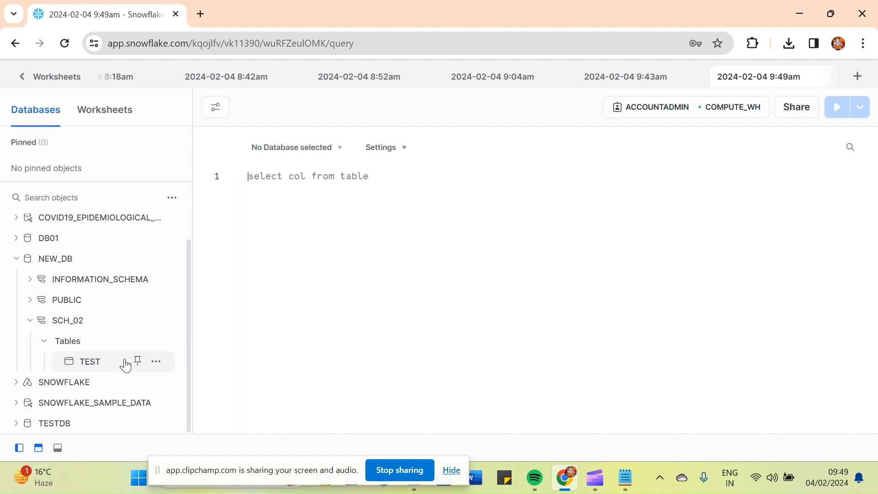
mouse_move(137, 362)
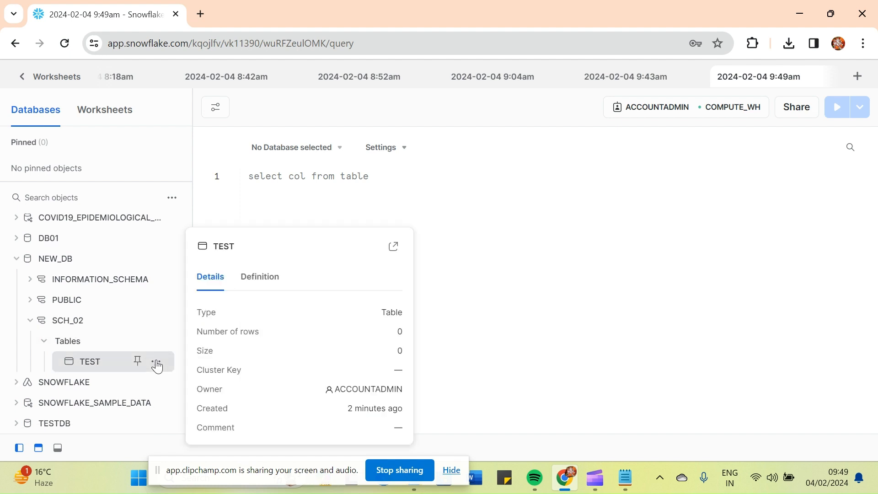
Write "select * from" in the worksheet and insert the TEST table's full name, NEW_DB.SCH_02.TEST, from its object options
left_click(155, 364)
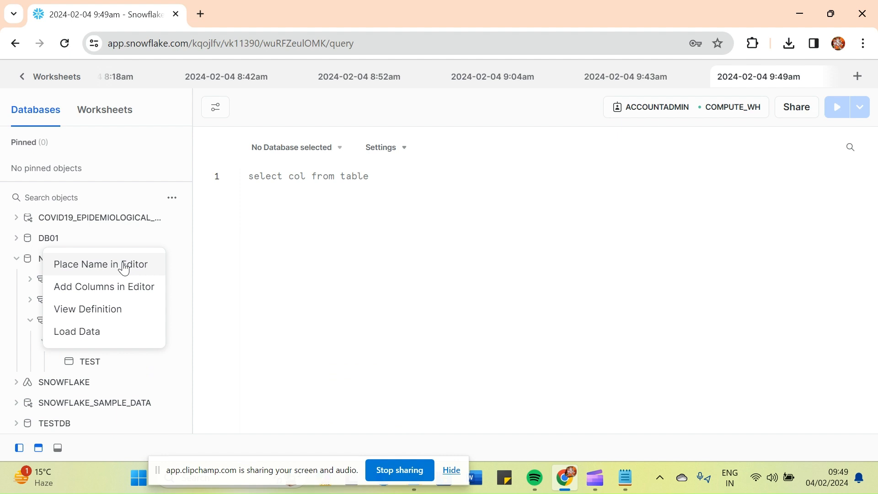
left_click(320, 196)
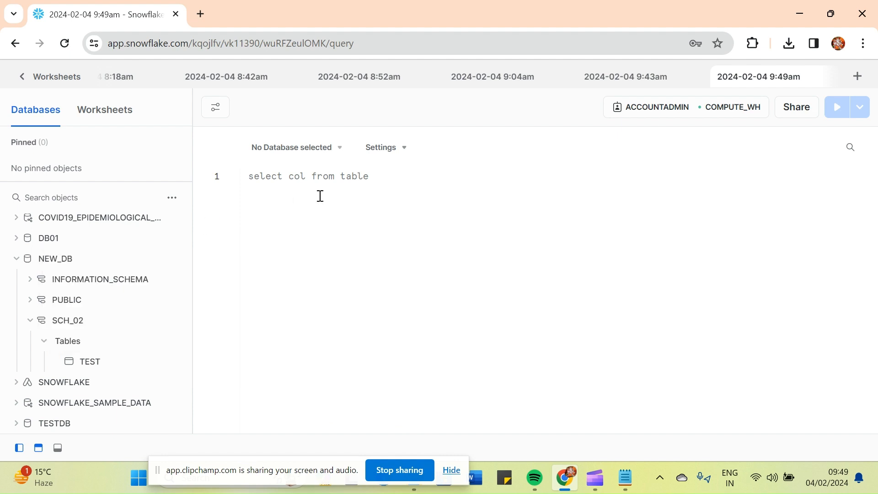
type("selecvt t * from")
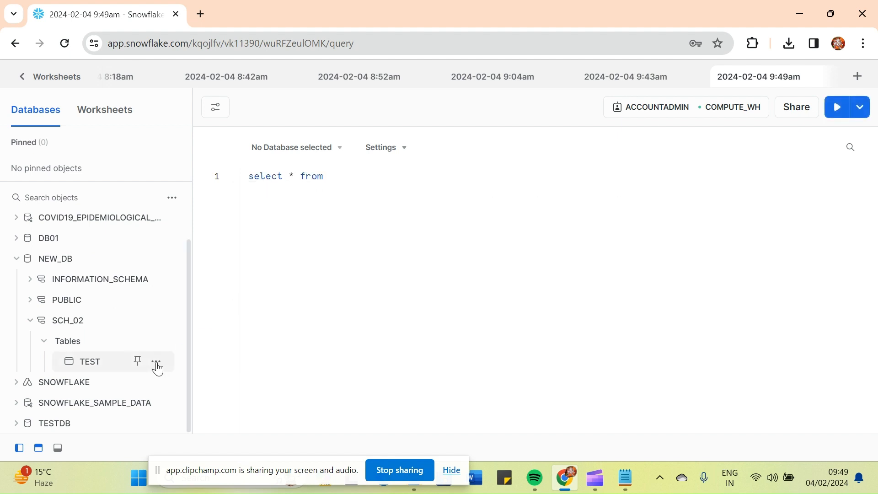
left_click(156, 362)
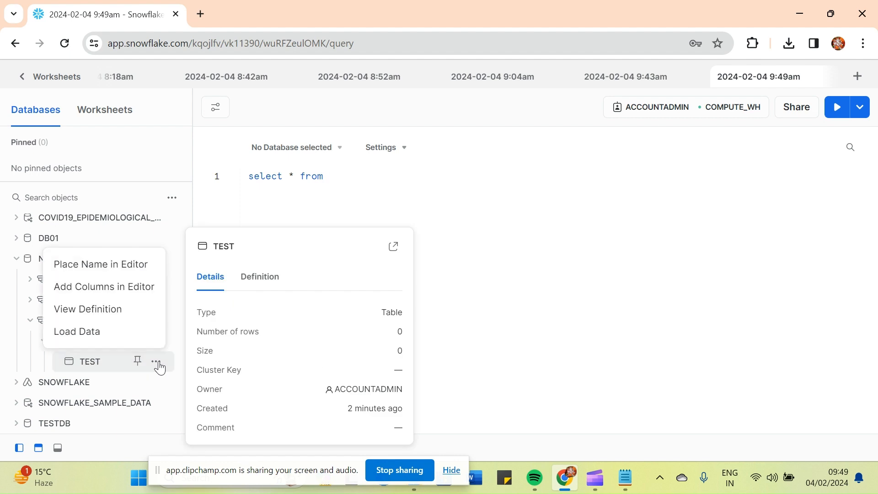
left_click(102, 265)
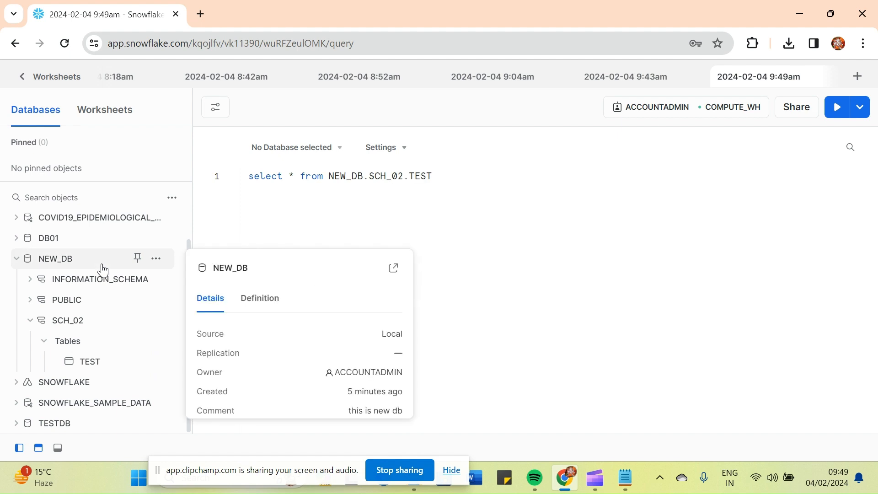
End the select statement on NEW_DB.SCH_02.TEST with a semicolon and run the query
double_click(346, 175)
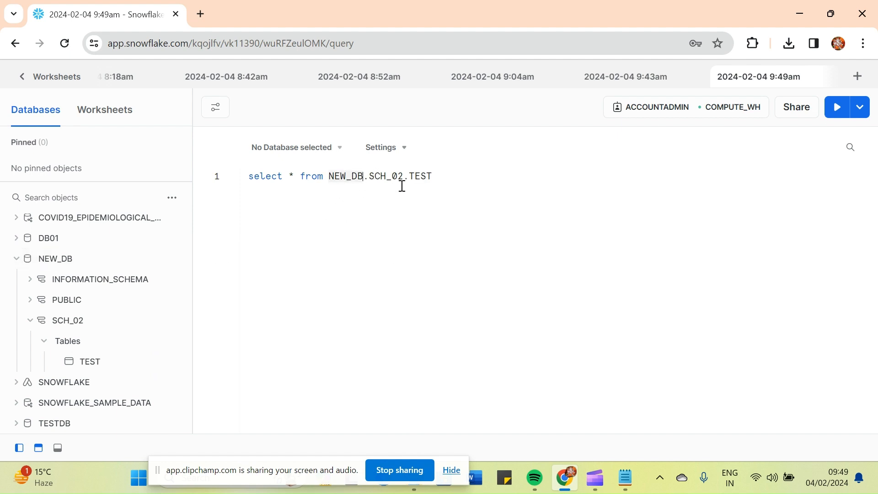
left_click(443, 178)
key("ctrl+Return")
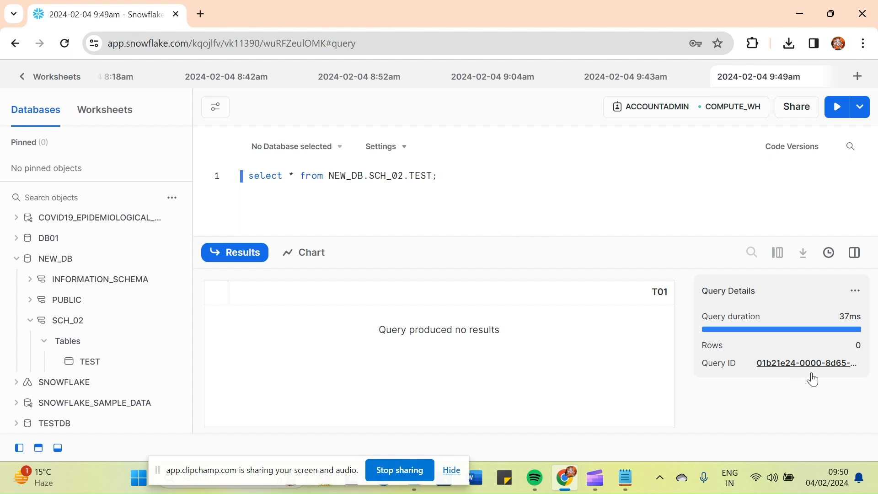
Open the query through its query ID, review the query details beside the results, and open the query profile from there
left_click(854, 367)
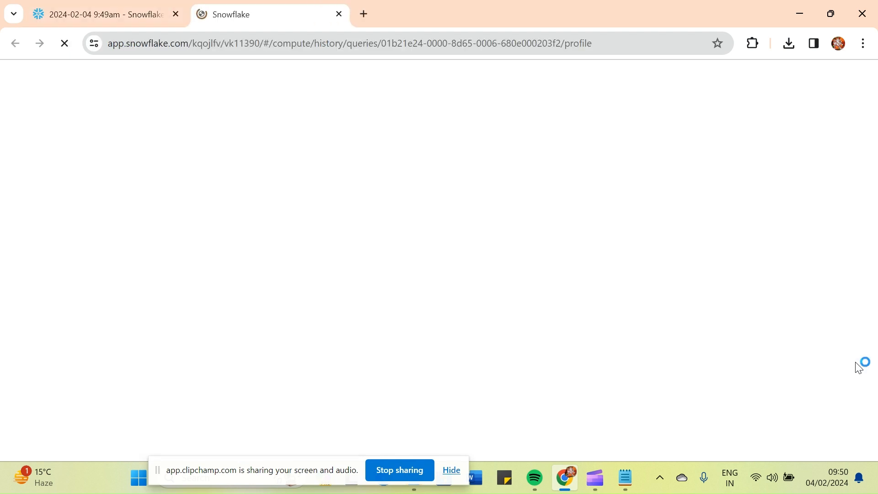
left_click(117, 18)
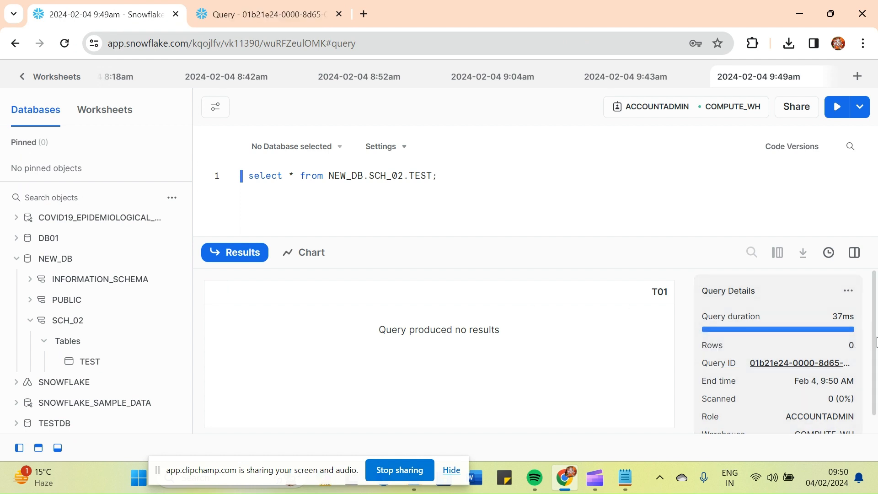
scroll(877, 349, "down", 1)
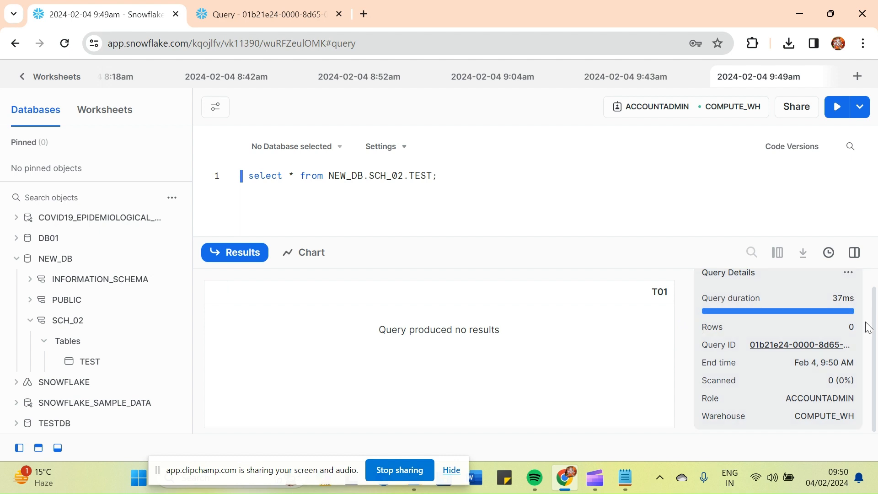
scroll(876, 346, "up", 1)
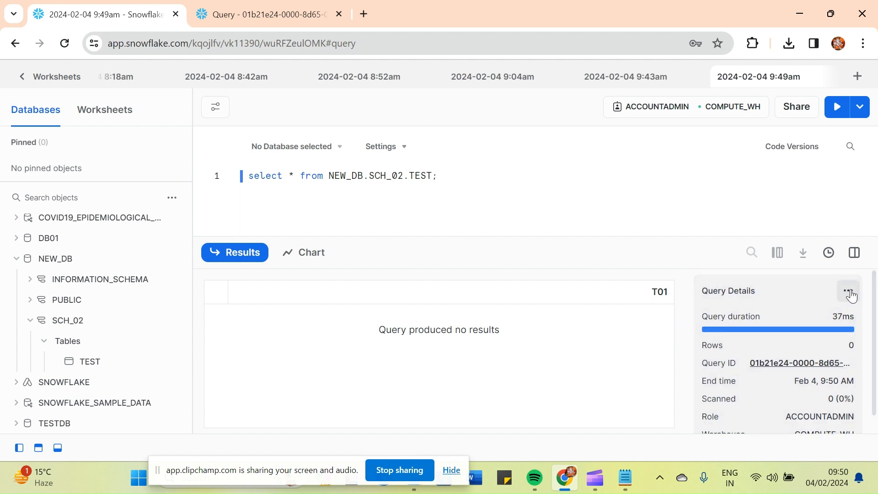
left_click(849, 292)
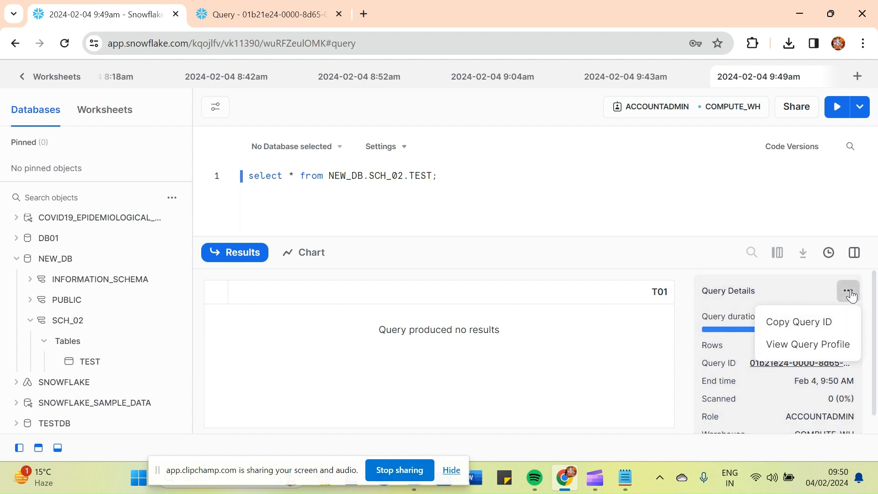
left_click(796, 348)
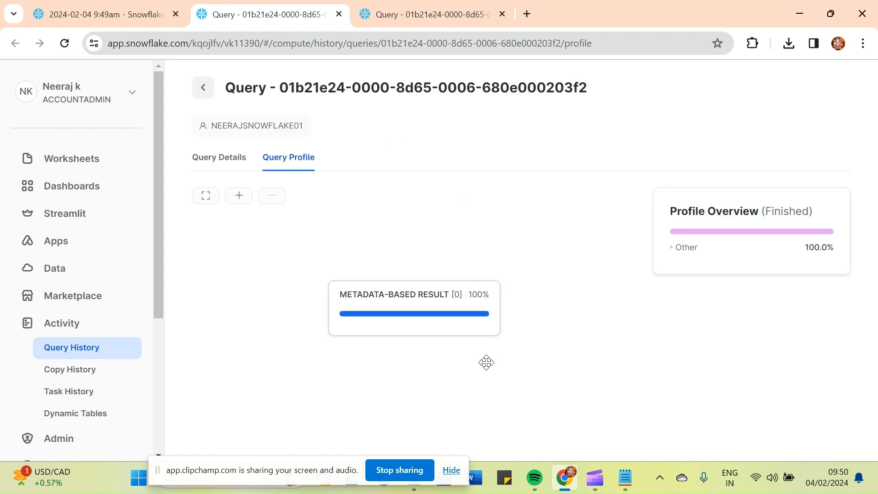
Examine the query details in both opened query pages and return to the worksheet
left_click(212, 160)
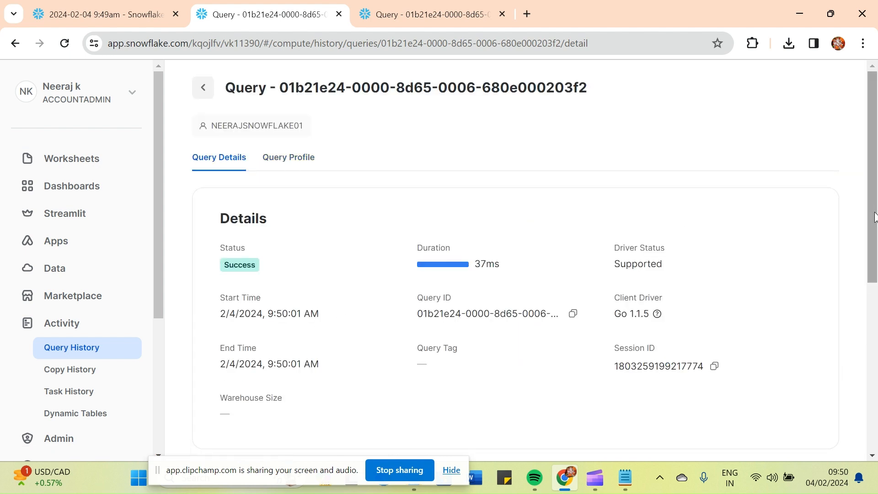
left_click_drag(874, 216, 876, 251)
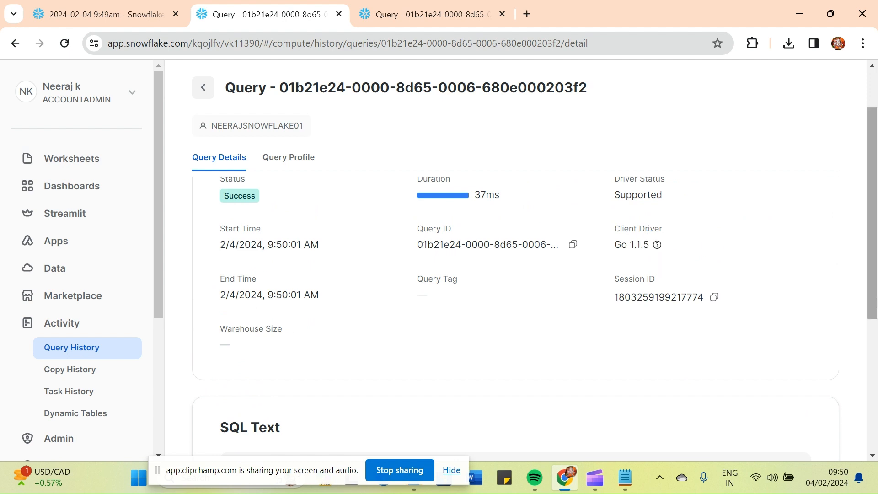
left_click_drag(873, 297, 872, 256)
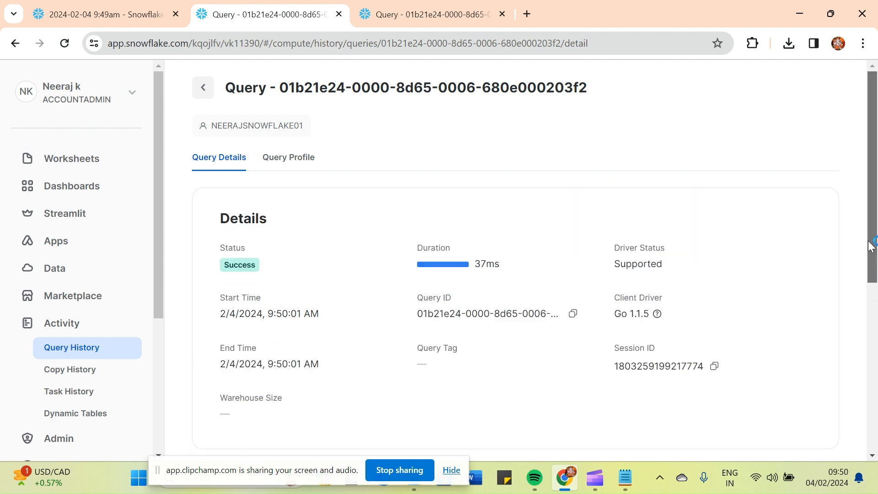
left_click(403, 15)
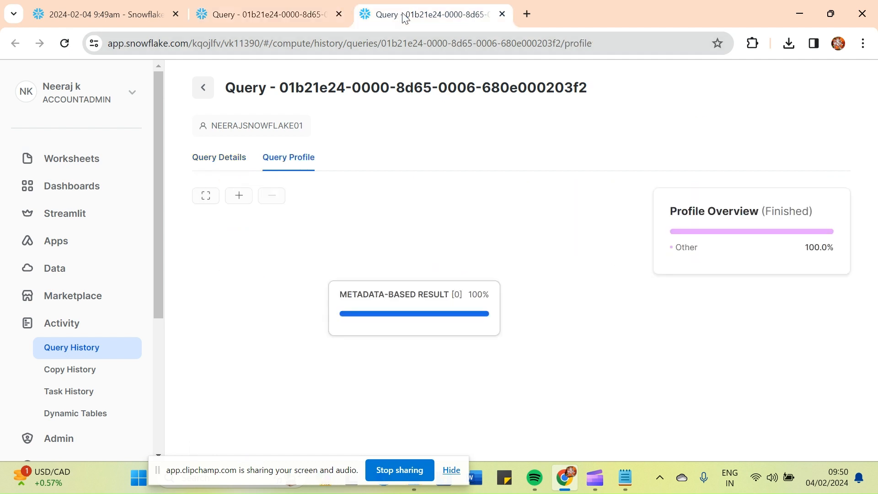
left_click(232, 164)
left_click(248, 14)
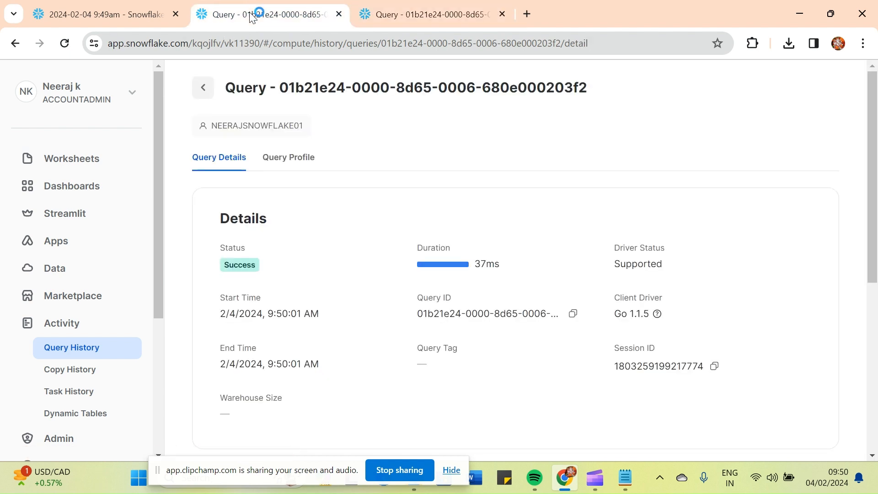
left_click(106, 14)
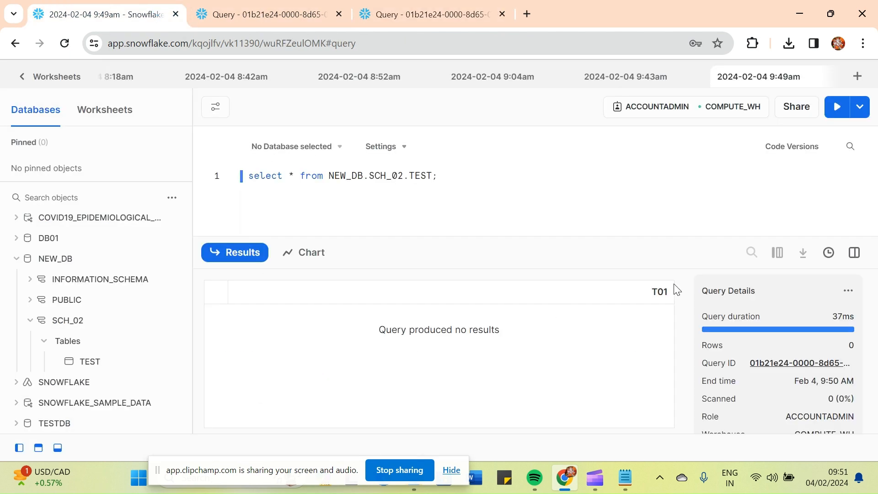